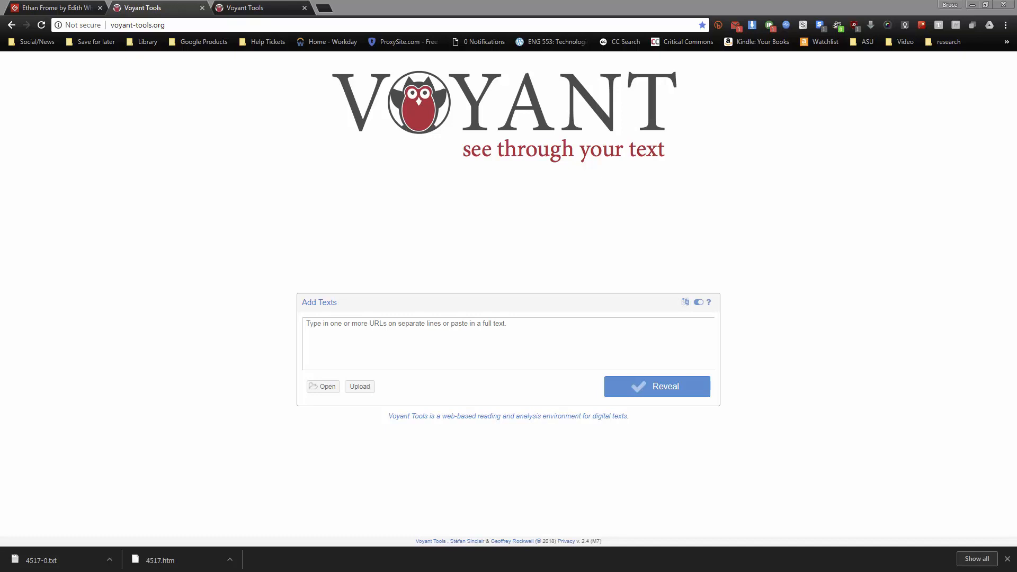
# Open the save dialog for the Plain Text UTF-8 version of Ethan Frome on Project Gutenberg, and cancel it
pyautogui.click(84, 7)
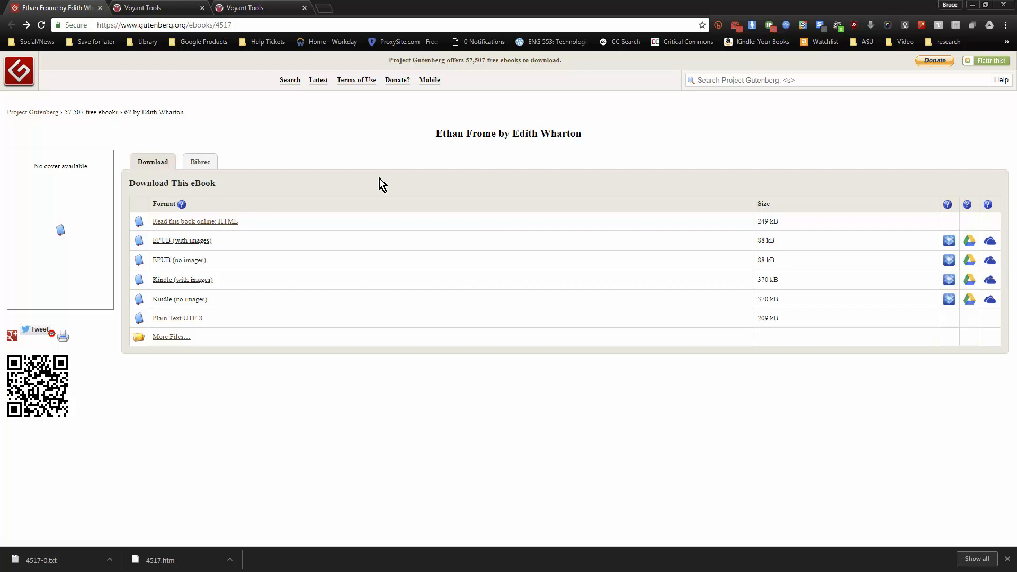
pyautogui.rightClick(181, 319)
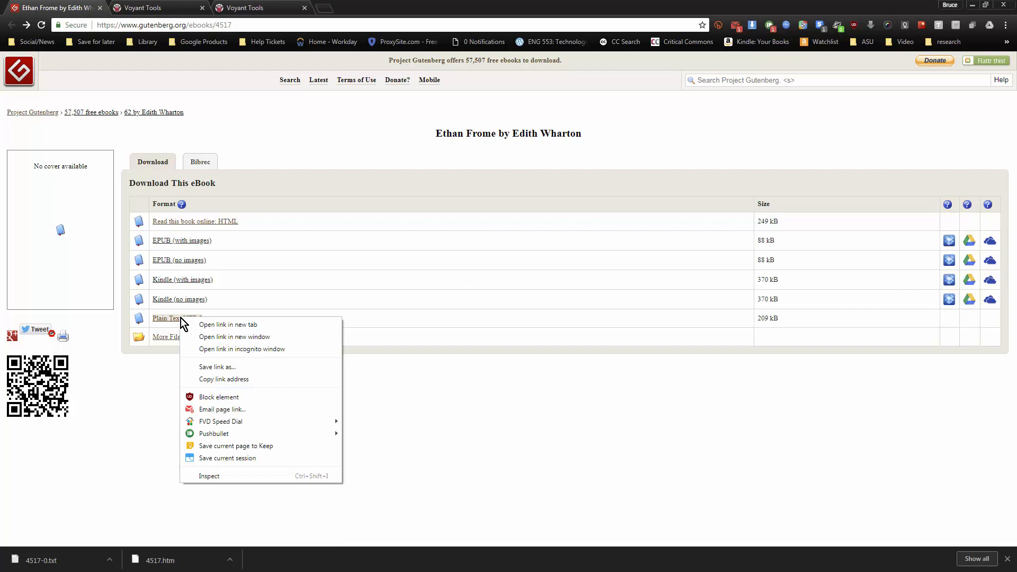
pyautogui.click(206, 366)
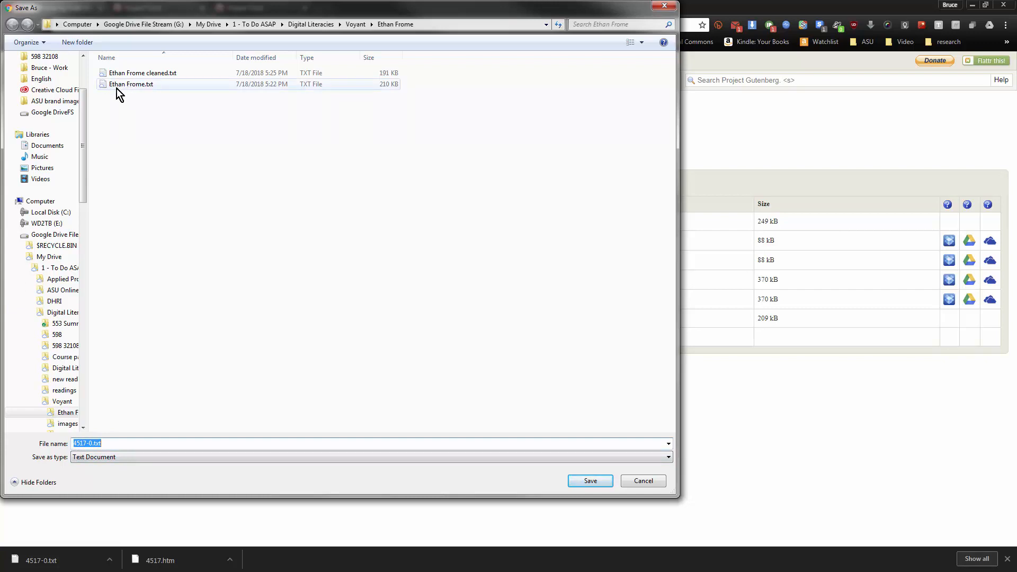
pyautogui.click(643, 481)
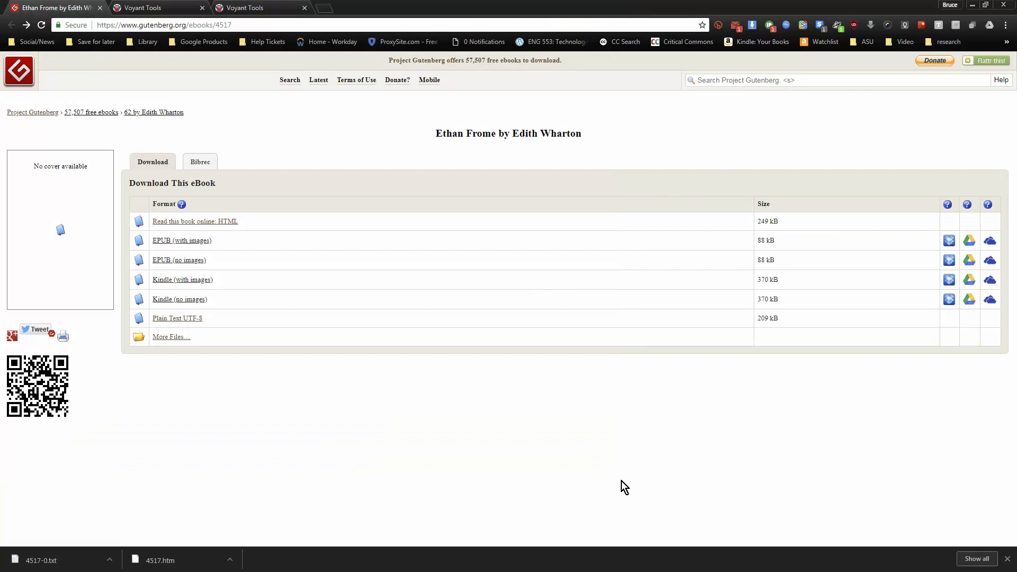
# Open the Plain Text UTF-8 version of Ethan Frome in the browser and look through its header and opening text
pyautogui.click(182, 319)
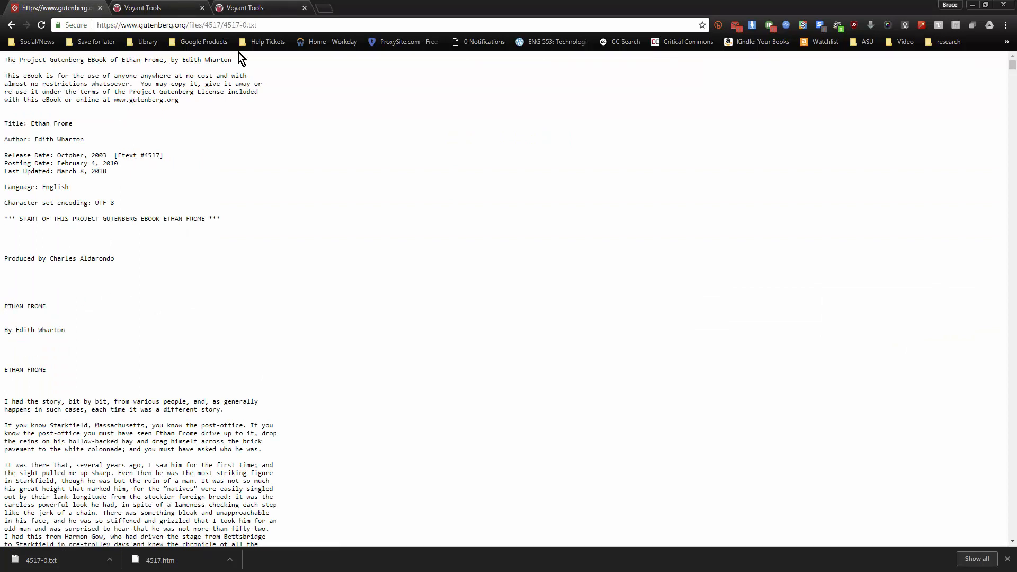
pyautogui.rightClick(144, 170)
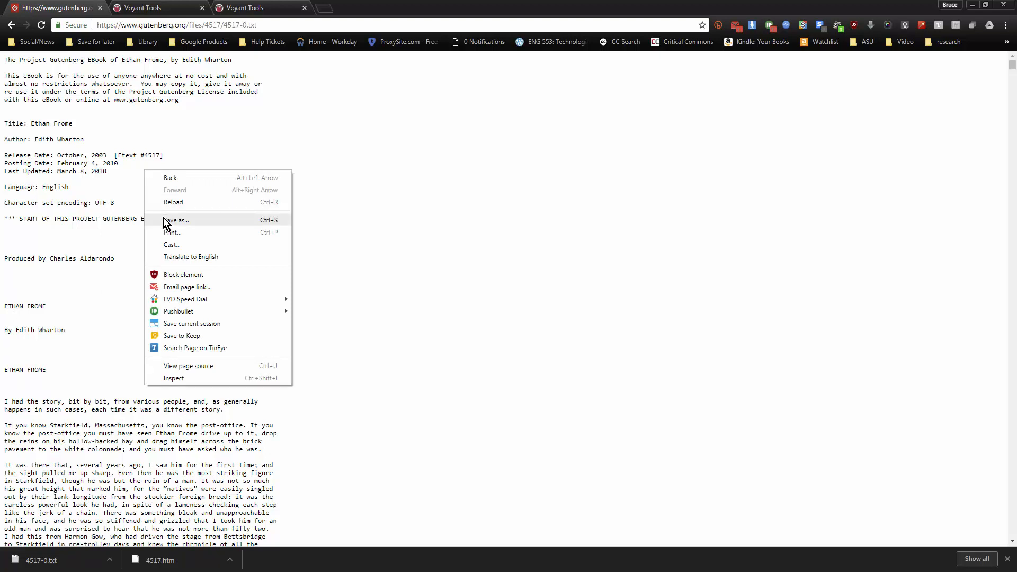
pyautogui.click(75, 229)
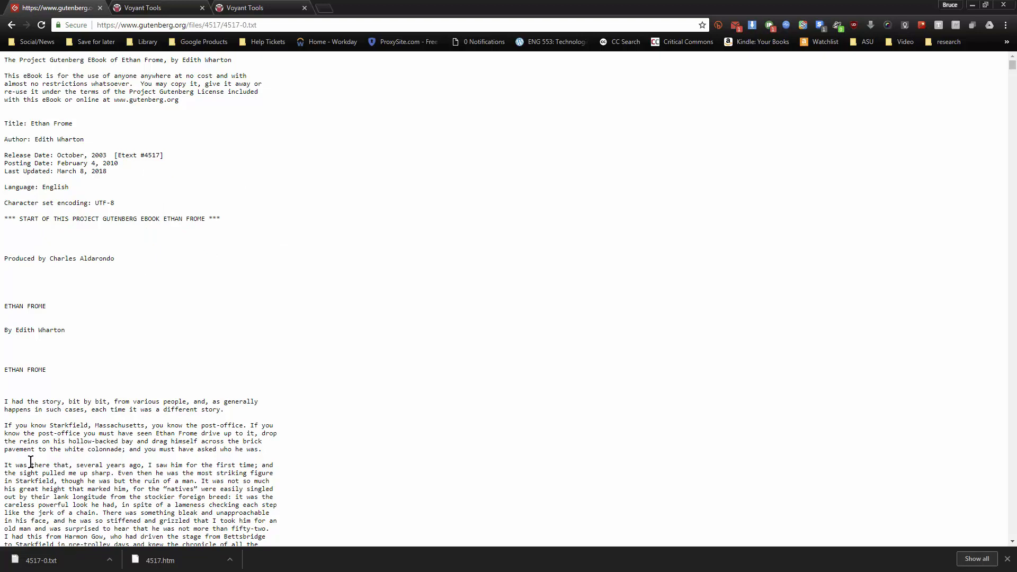
pyautogui.scroll(-15, 191, 432)
pyautogui.scroll(-15, 153, 430)
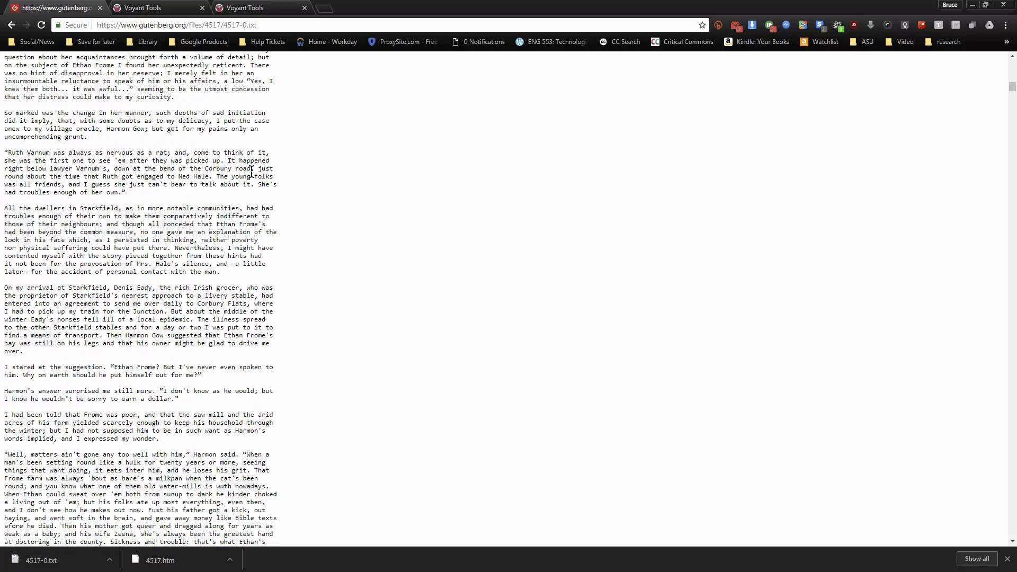
# Open Ethan Frome.txt from the Ethan Frome folder in Notepad++ and delete the Project Gutenberg header above the story's first paragraph
pyautogui.click(160, 8)
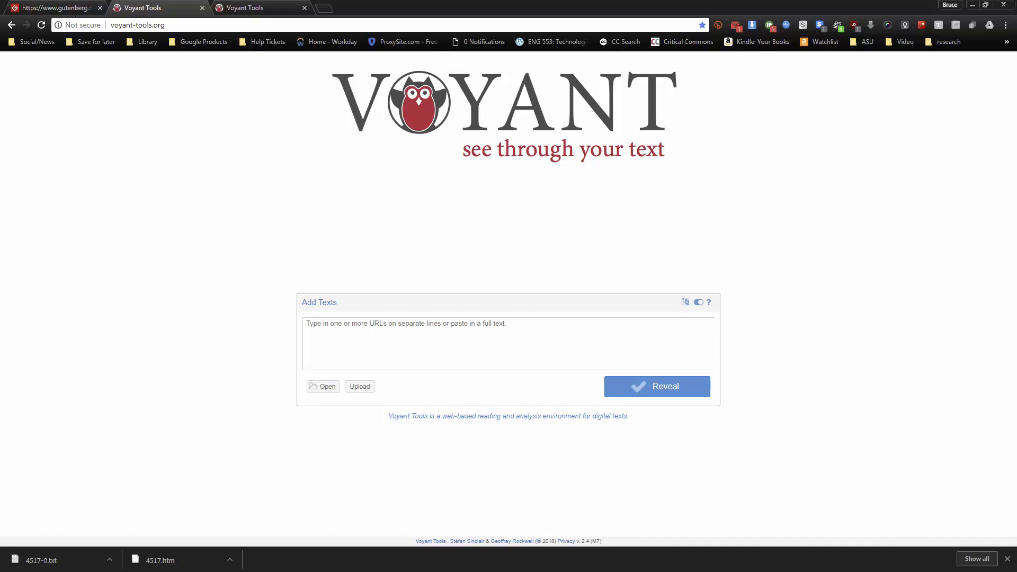
pyautogui.hotkey('alt', 'Tab')
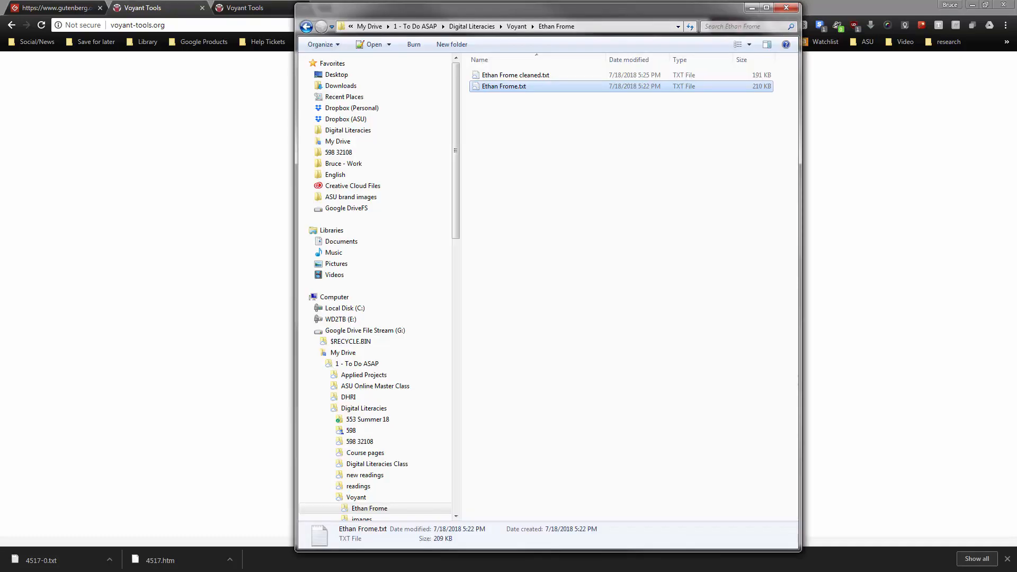
pyautogui.doubleClick(501, 87)
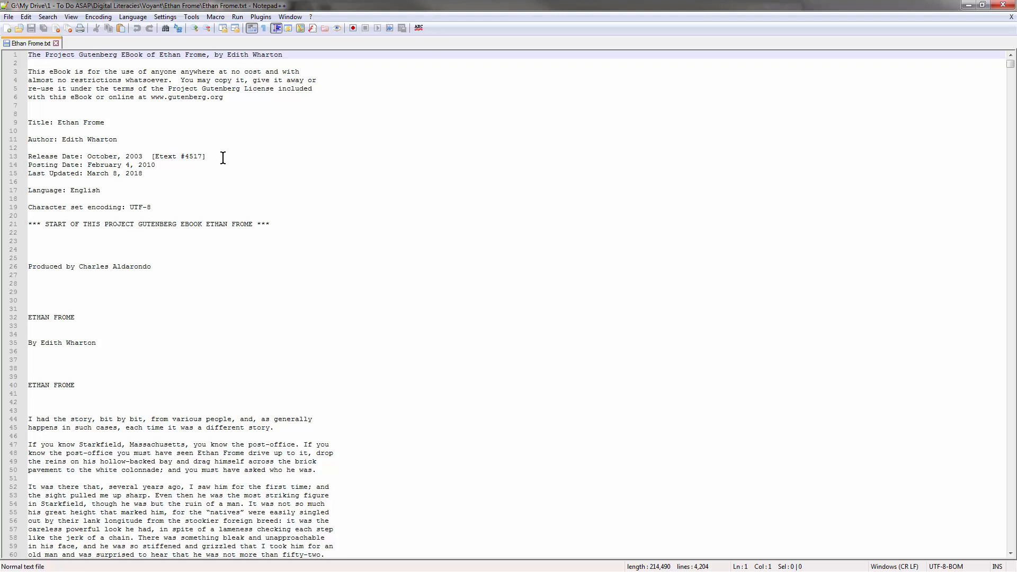
pyautogui.moveTo(29, 55); pyautogui.dragTo(108, 412)
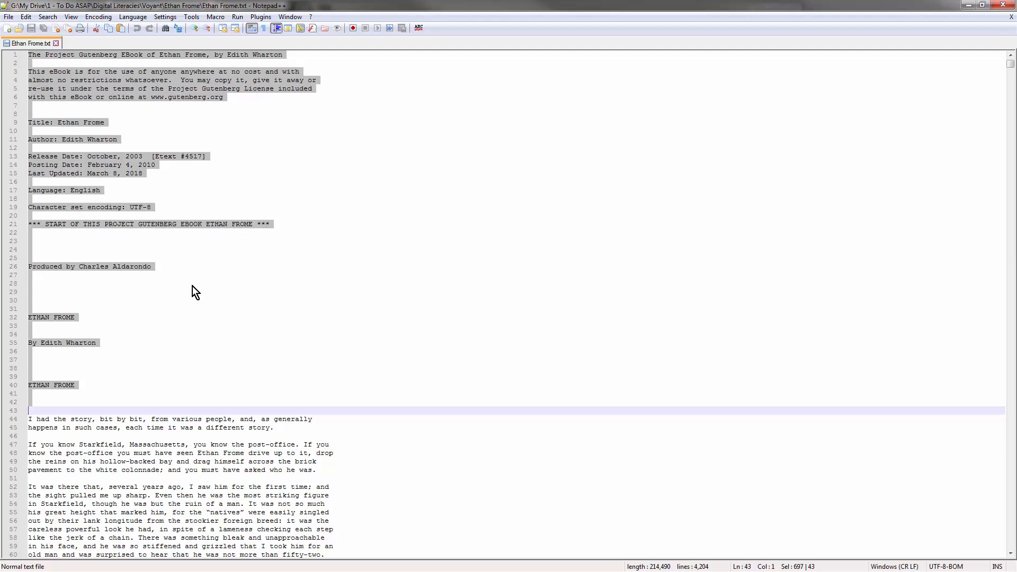
pyautogui.press('Delete')
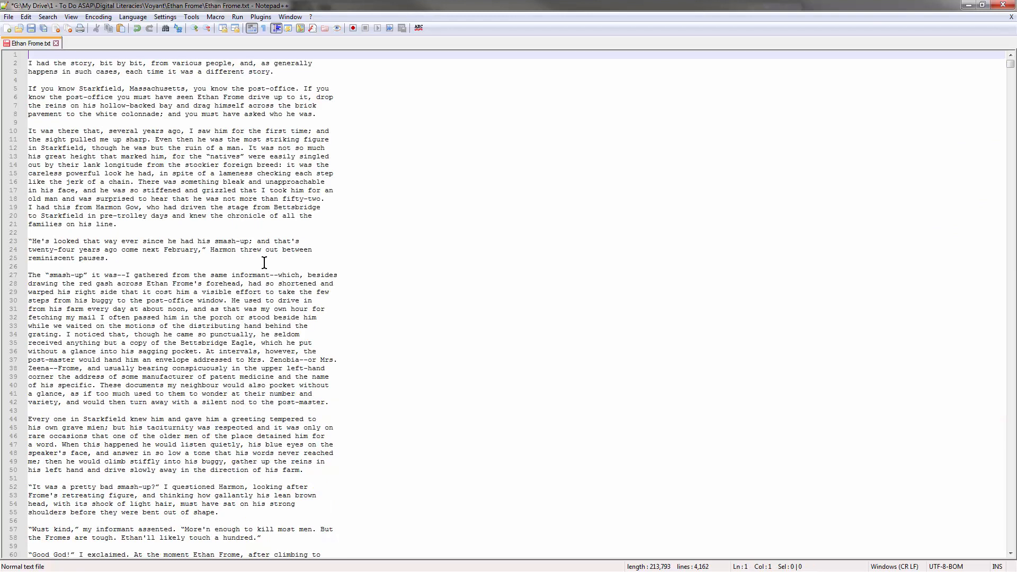
# Delete the Project Gutenberg end notice and licence text after the story's last paragraph, and close the file without saving
pyautogui.moveTo(1010, 69); pyautogui.dragTo(1010, 503)
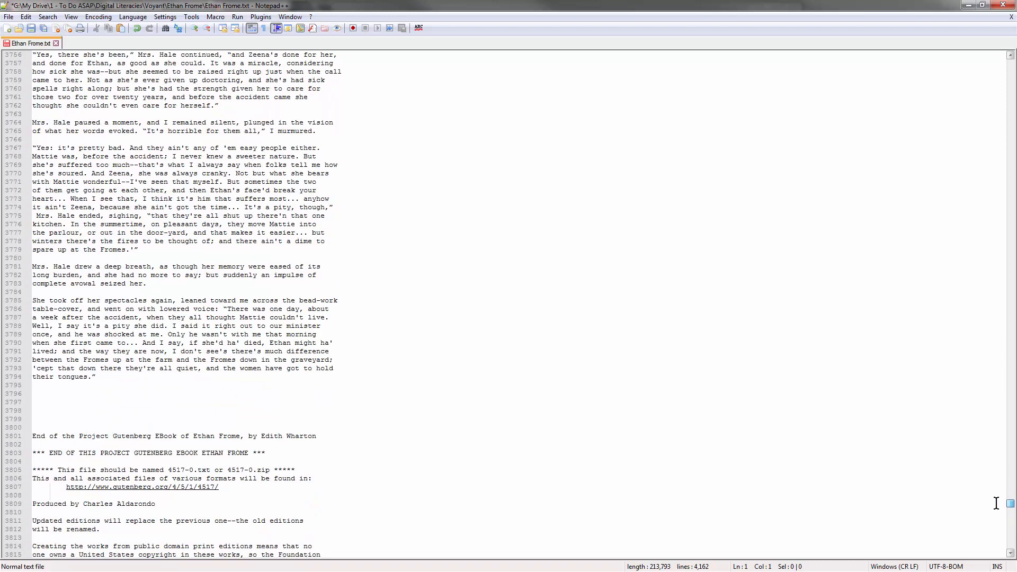
pyautogui.scroll(-5, 526, 402)
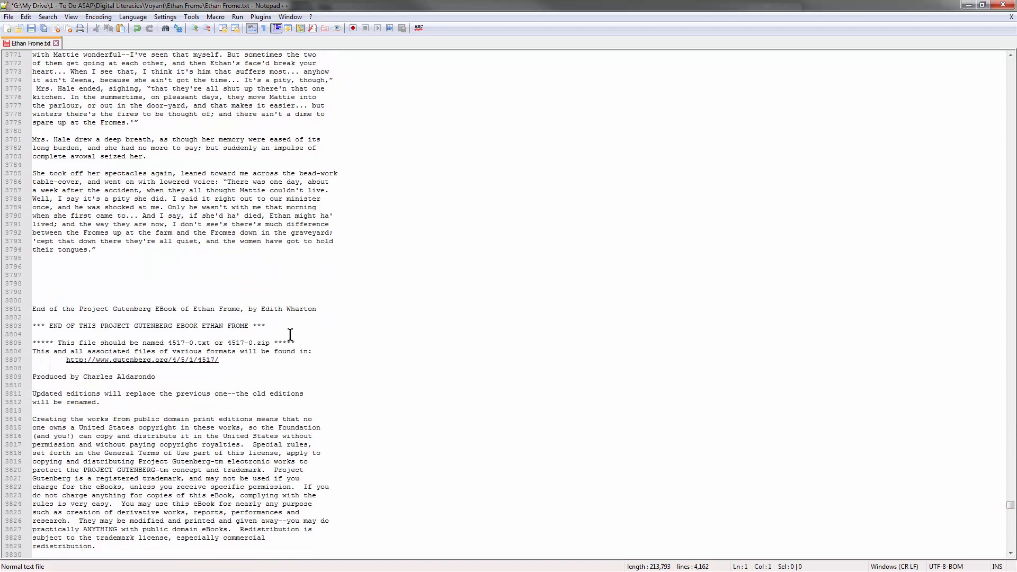
pyautogui.moveTo(41, 260); pyautogui.dragTo(338, 565)
pyautogui.press('Delete')
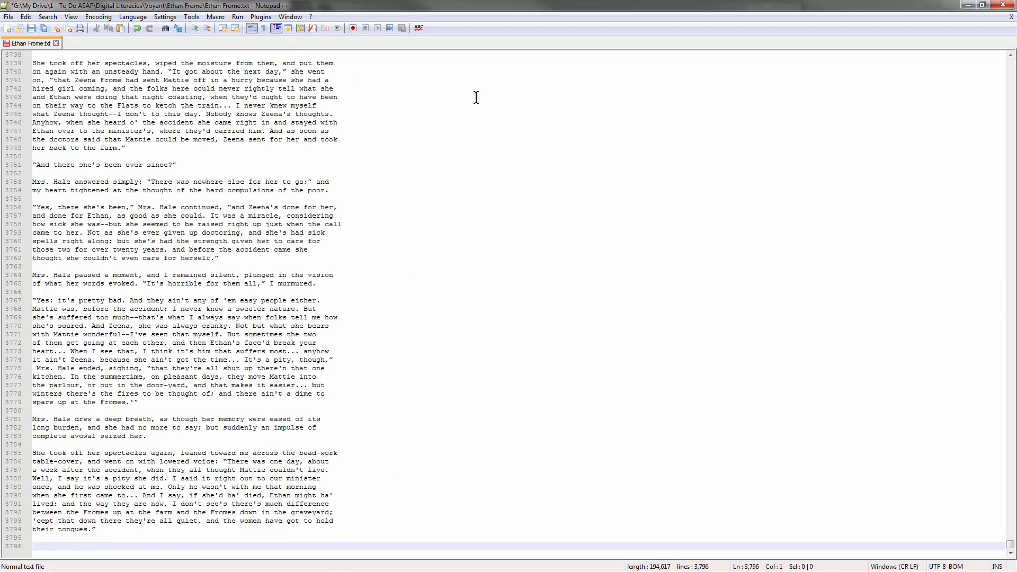
pyautogui.click(1007, 6)
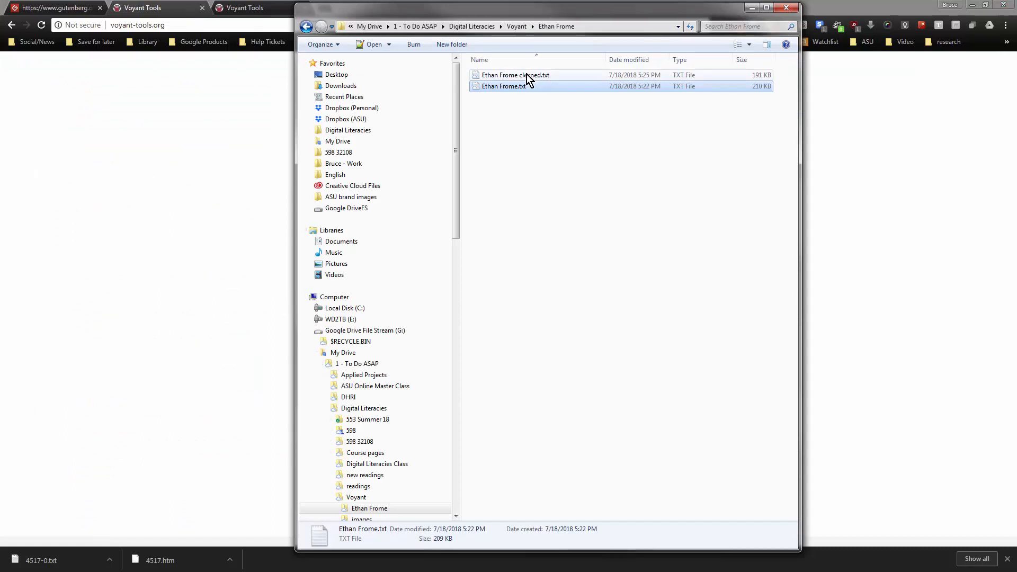
# Return to the Voyant Tools start page in the browser and open the predefined corpus Austen's Novels
pyautogui.click(176, 128)
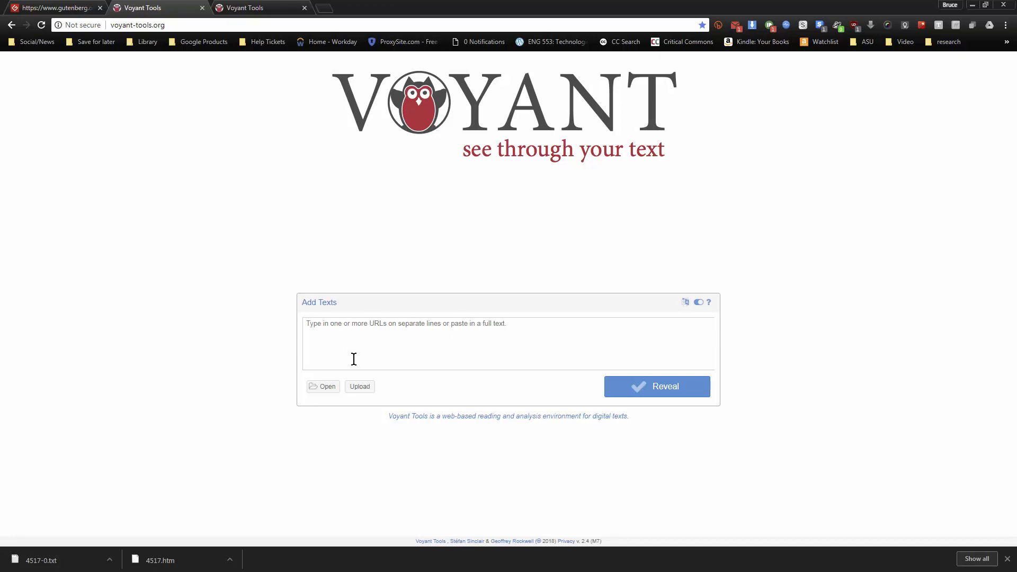
pyautogui.click(319, 389)
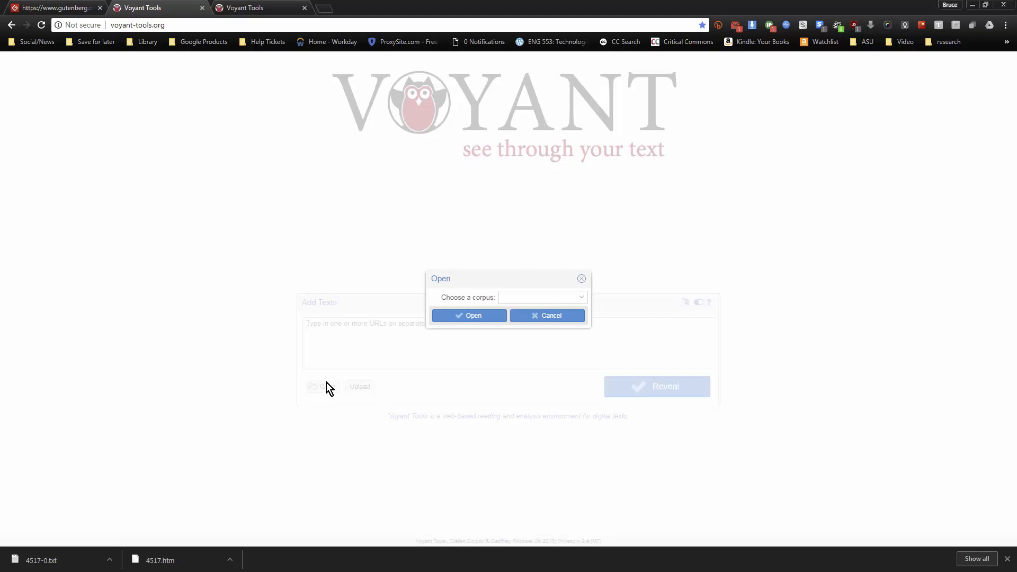
pyautogui.click(576, 297)
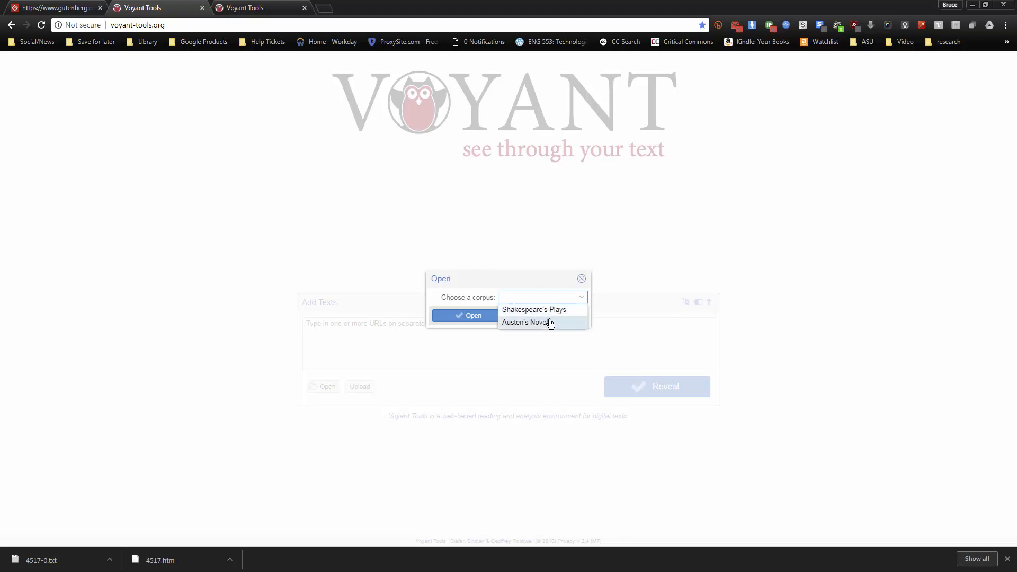
pyautogui.click(529, 323)
pyautogui.click(467, 315)
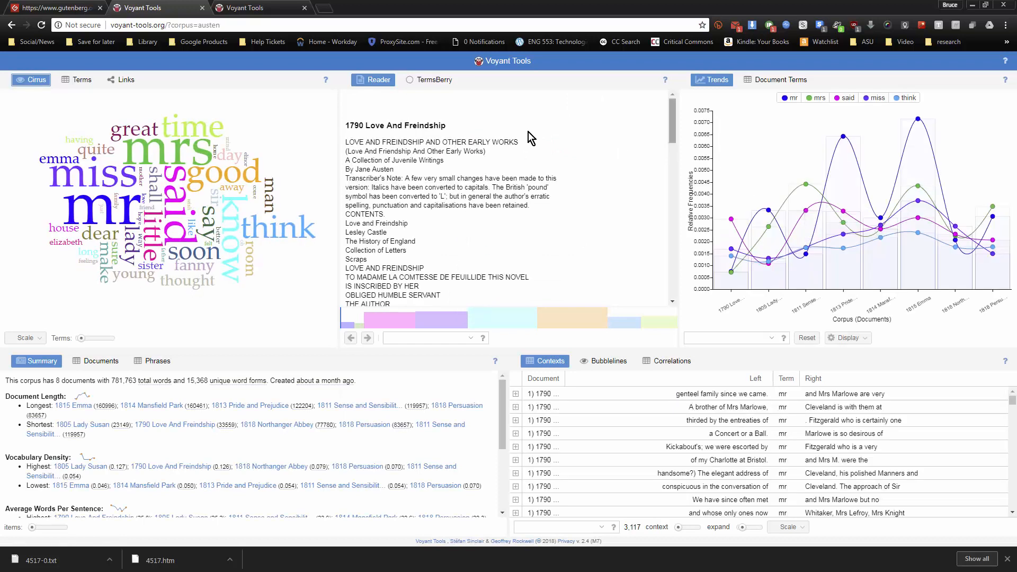
# Switch to the Ethan Frome cleaned corpus, reload it, and check how often words in the Cirrus word cloud occur
pyautogui.click(248, 7)
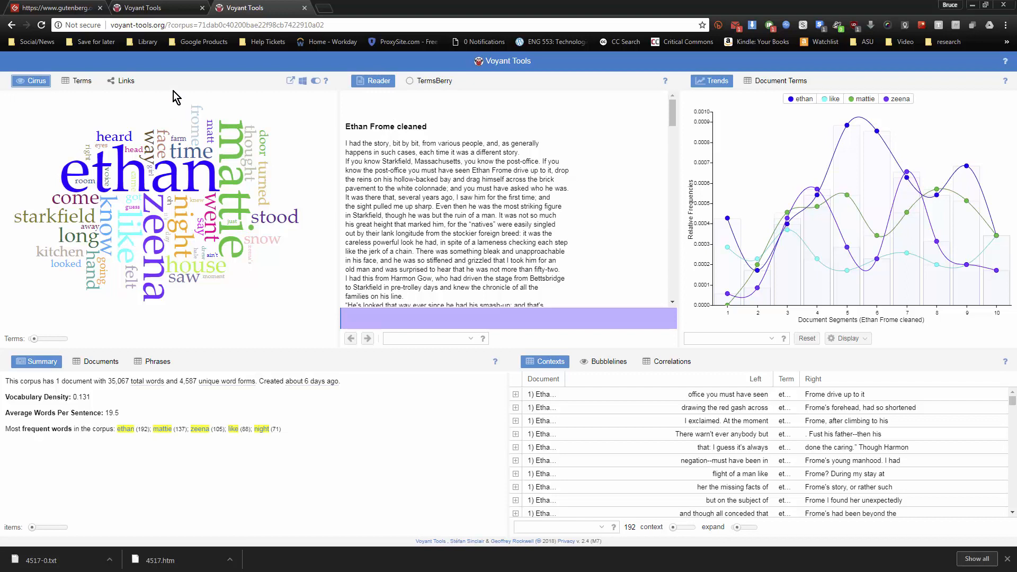
pyautogui.click(41, 25)
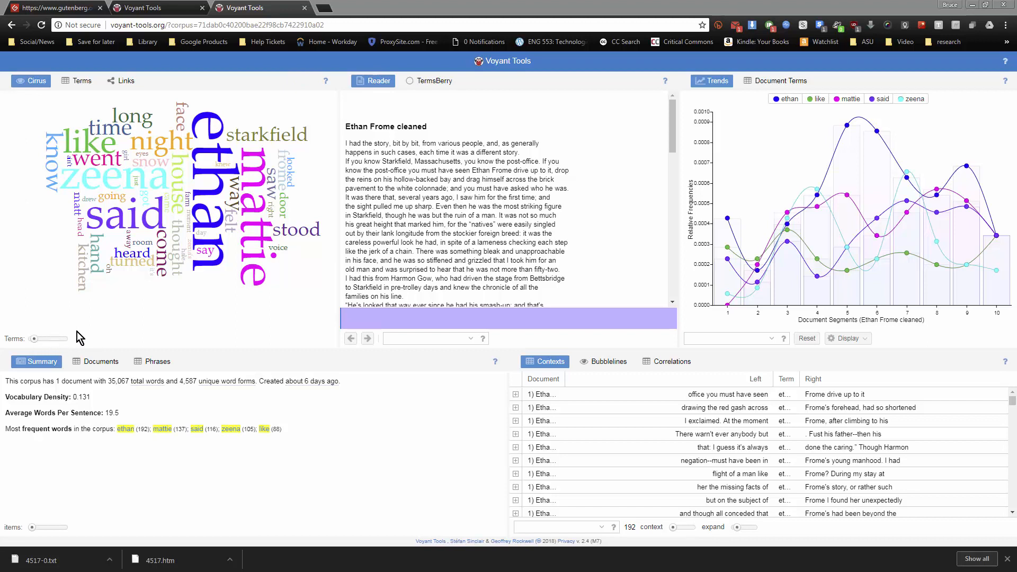
pyautogui.moveTo(76, 142)
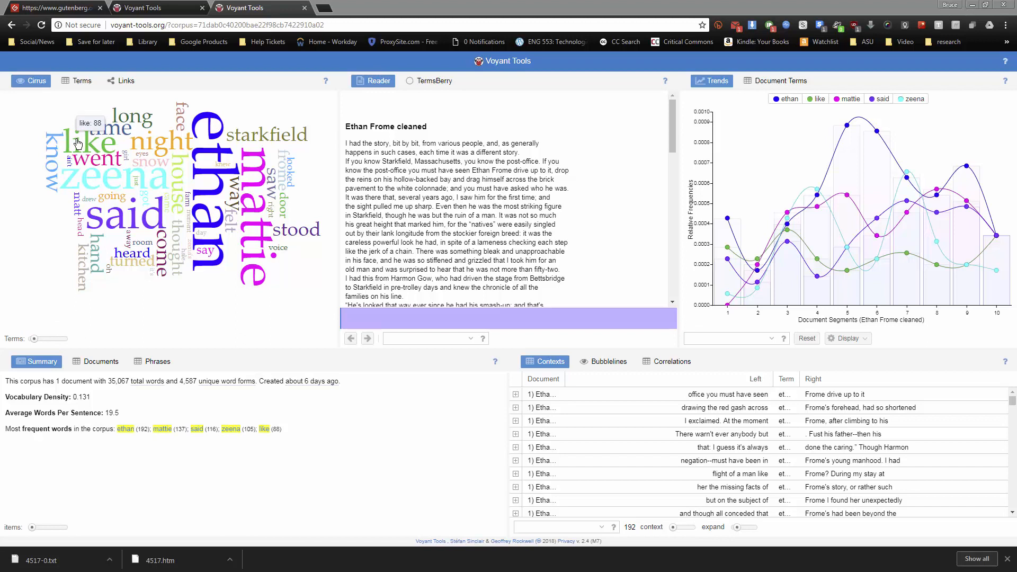
pyautogui.moveTo(192, 152)
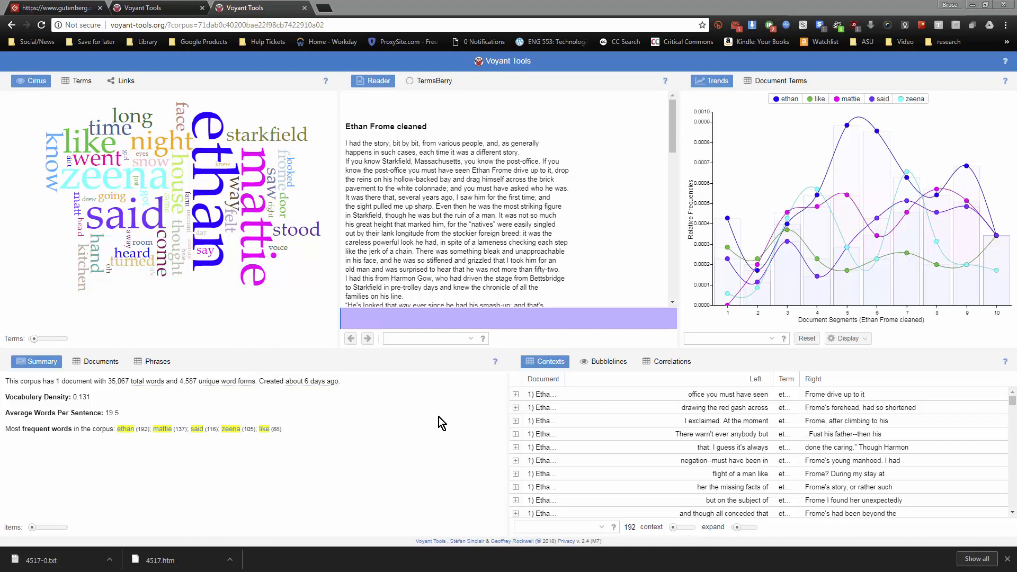
# Show the corpus words as a Terms list and as a Links graph, and read on through the Reader text
pyautogui.click(78, 83)
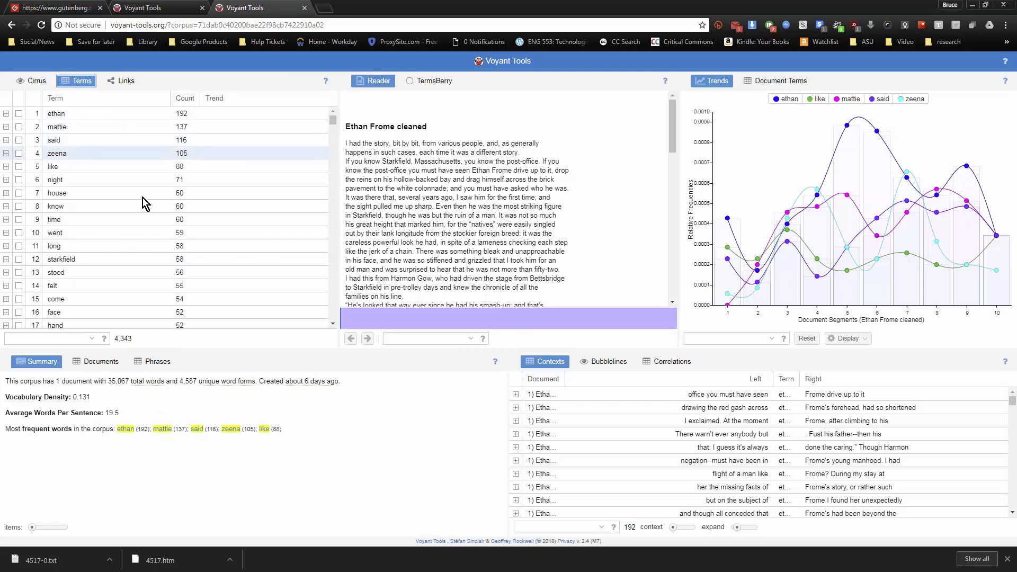
pyautogui.click(122, 84)
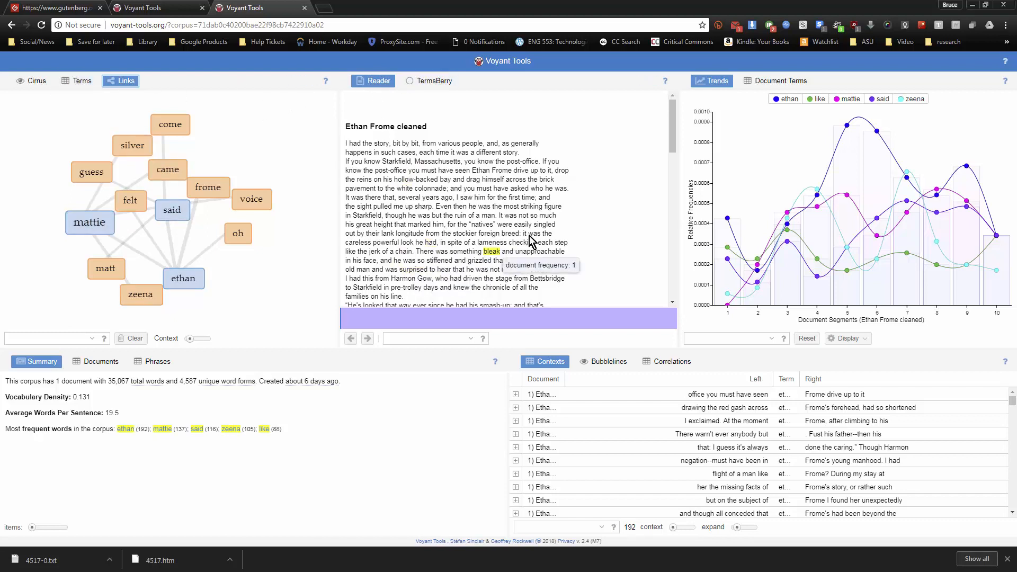
pyautogui.scroll(-3, 580, 224)
pyautogui.scroll(-5, 581, 223)
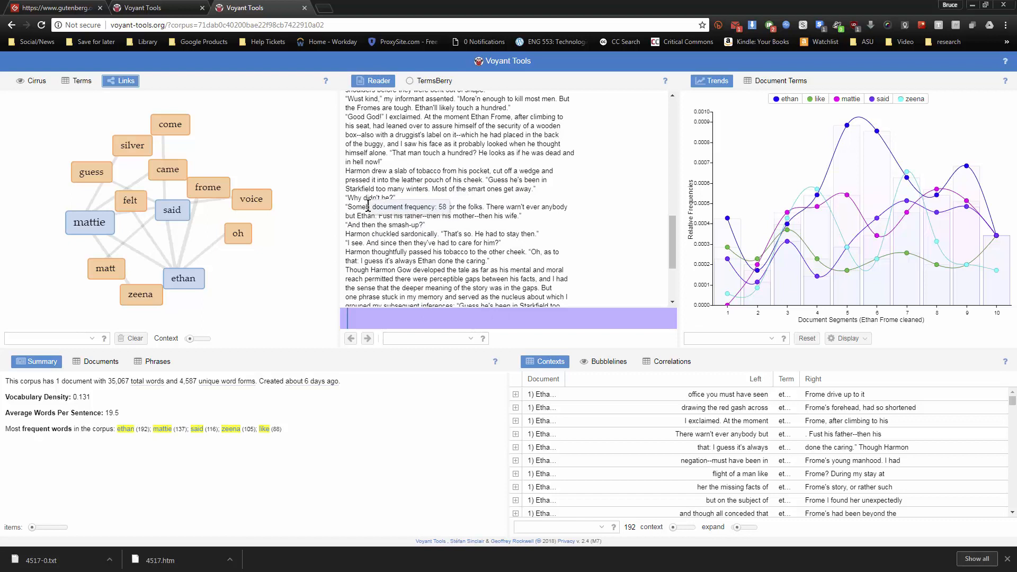
# Select "voice" in the Links graph and examine the passages at its first high peak in the Reader
pyautogui.click(243, 203)
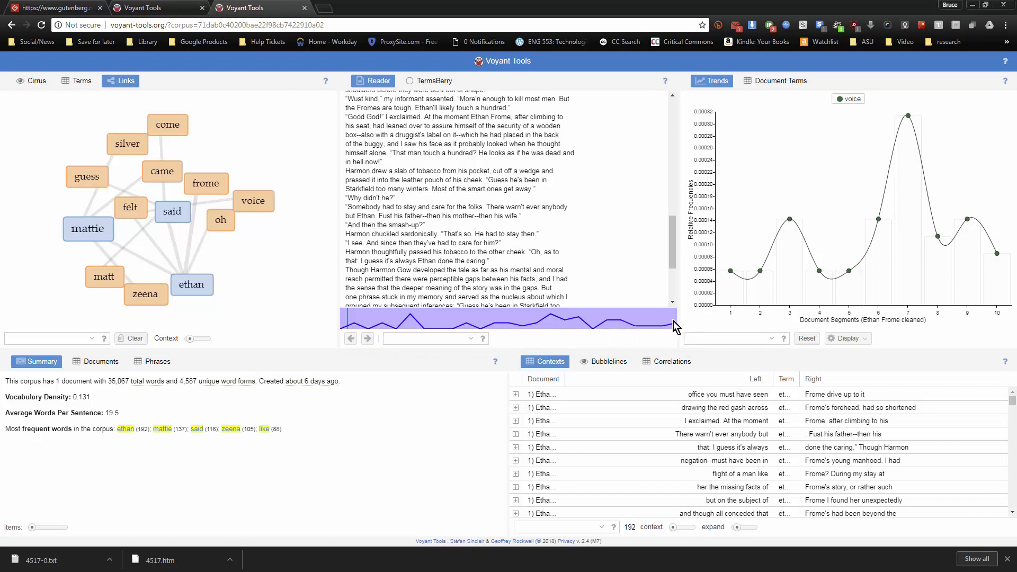
pyautogui.click(411, 316)
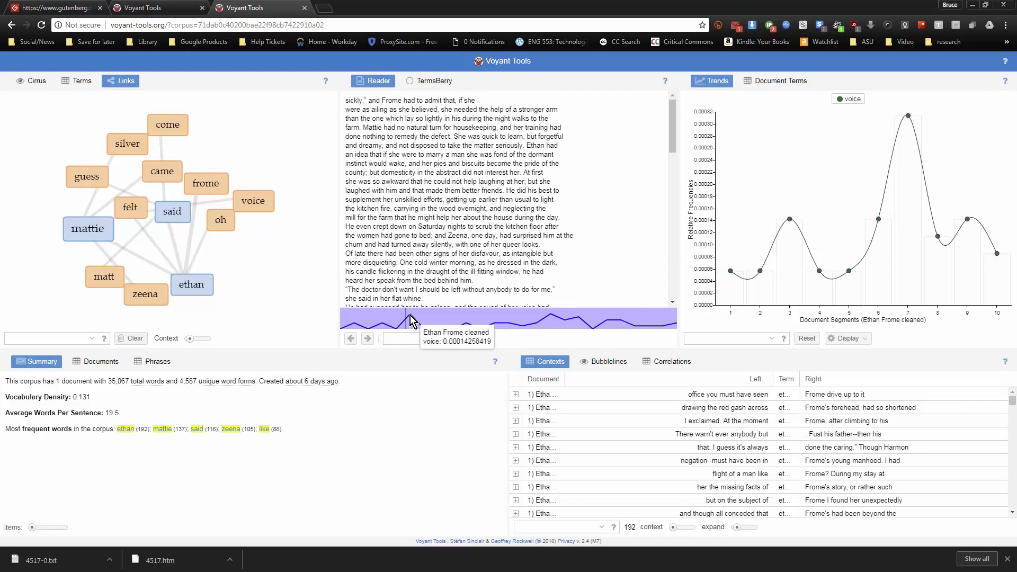
pyautogui.moveTo(671, 141); pyautogui.dragTo(682, 220)
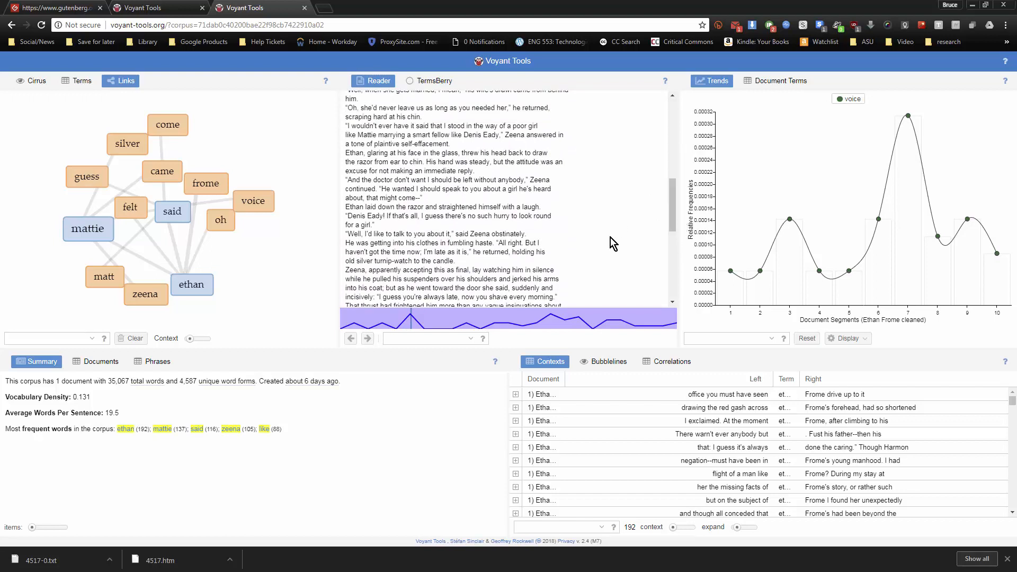
pyautogui.scroll(5, 609, 258)
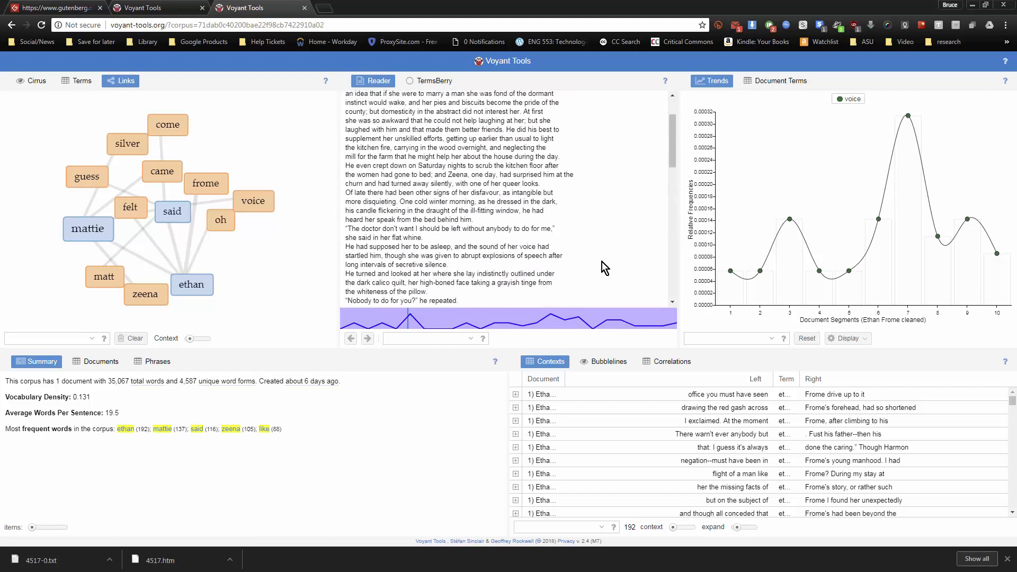
pyautogui.scroll(-3, 599, 262)
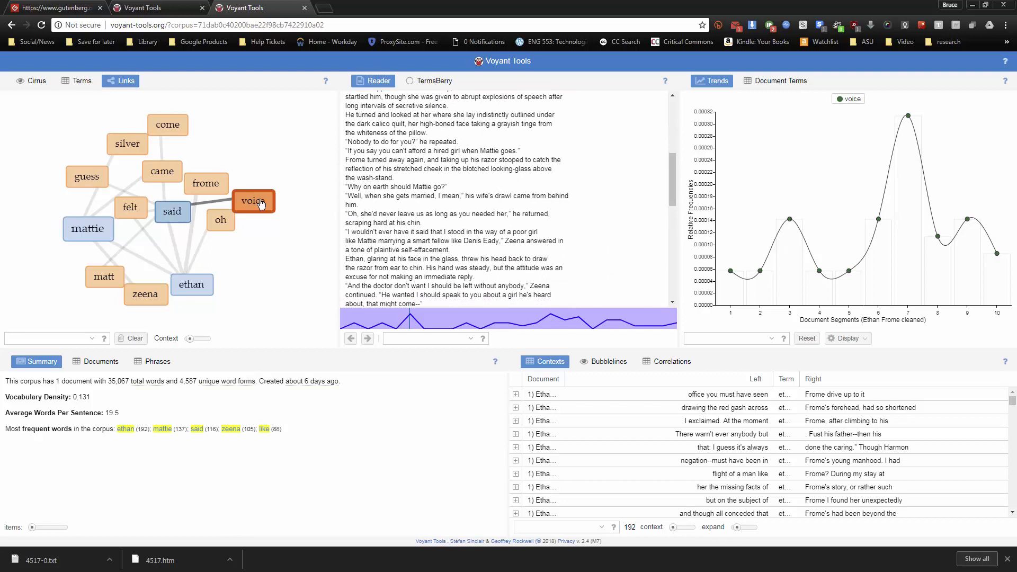
pyautogui.scroll(-10, 517, 222)
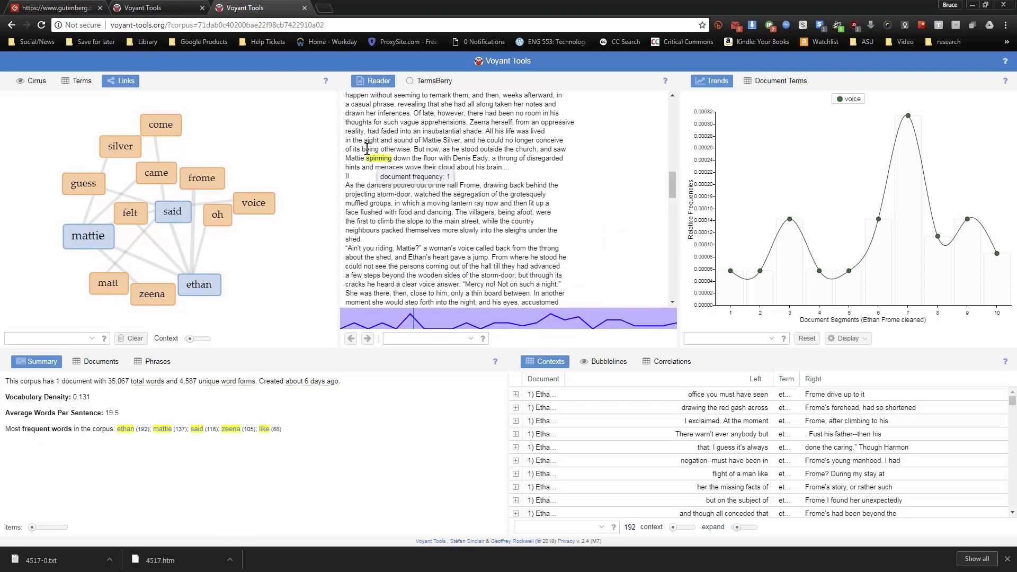
pyautogui.scroll(-10, 372, 171)
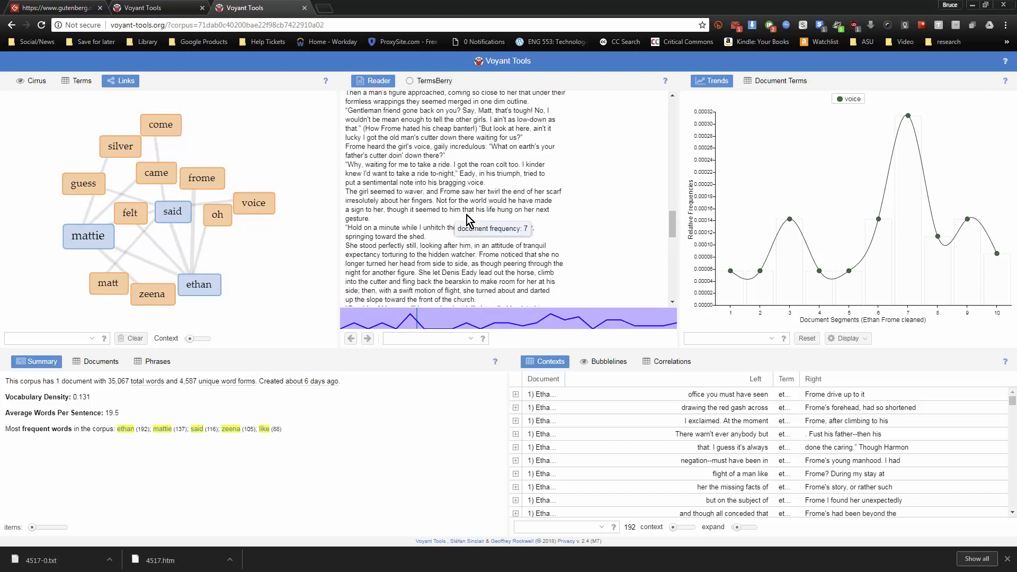
# Select "moment" in the Reader text and jump to the passages at its segment 5 peak in the Trends graph
pyautogui.scroll(-5, 464, 215)
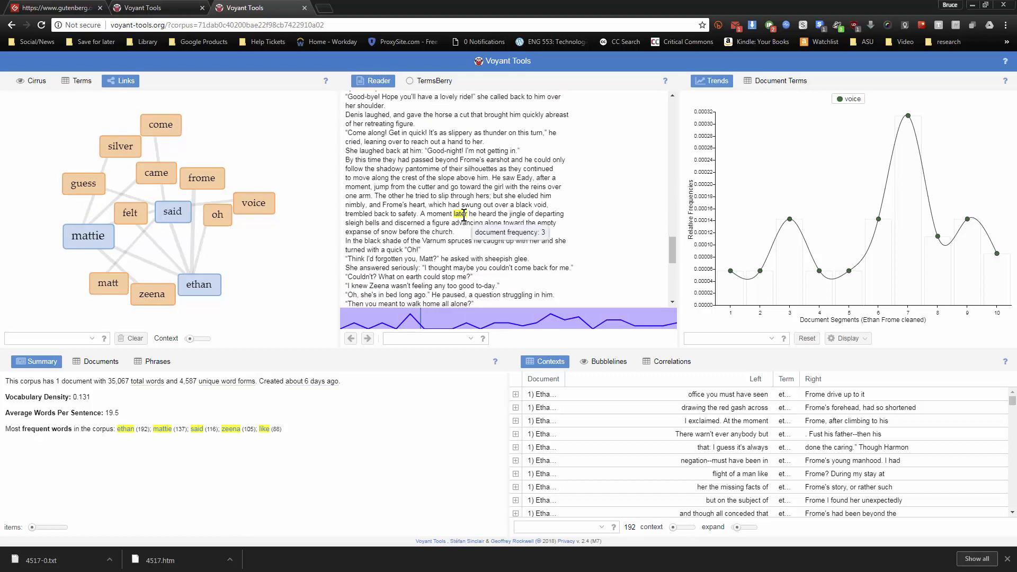
pyautogui.click(433, 213)
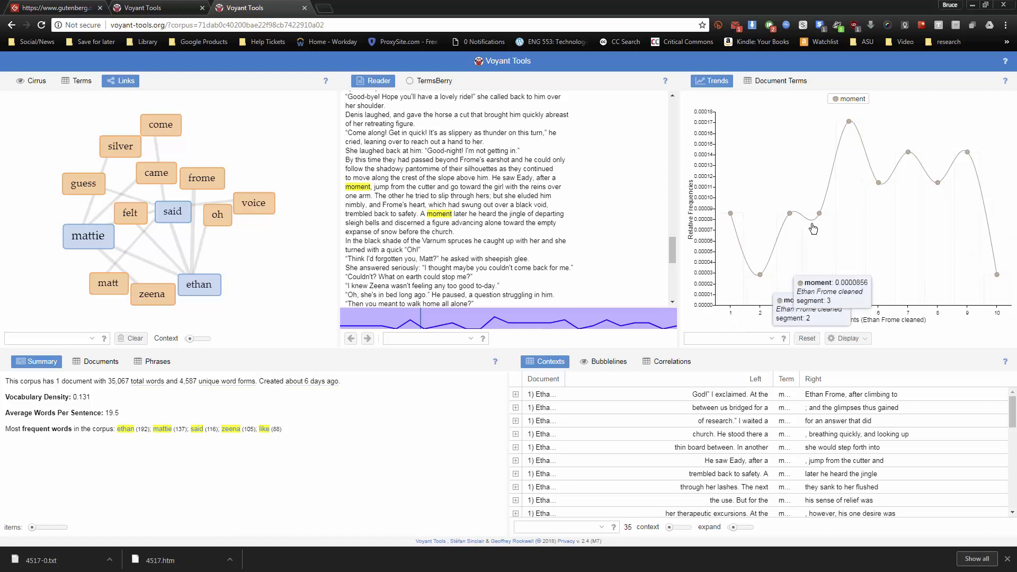
pyautogui.click(849, 122)
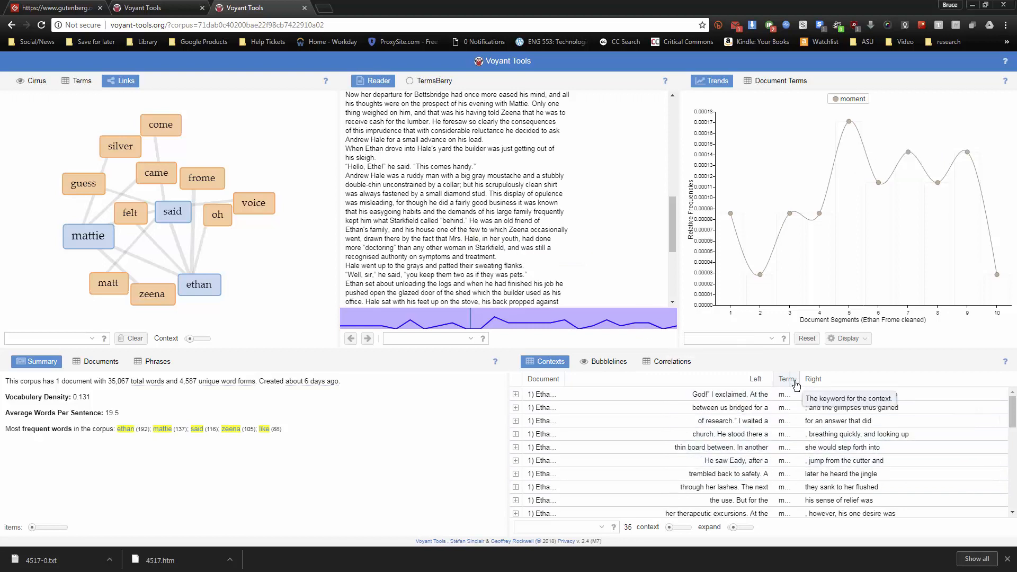
# Widen the Term column in Contexts and read through the passages where "moment" occurs
pyautogui.moveTo(801, 380); pyautogui.dragTo(814, 379)
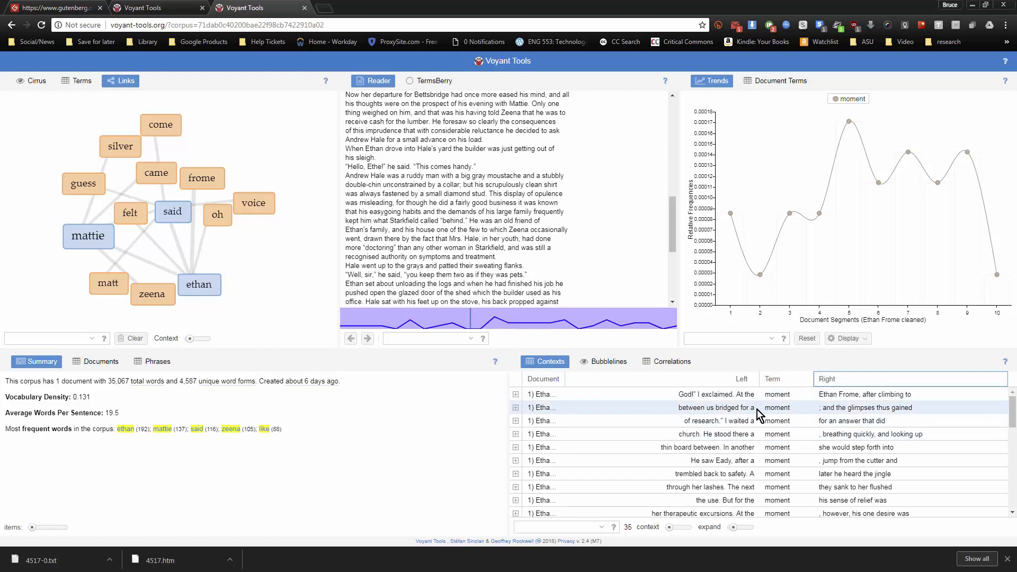
pyautogui.scroll(-3, 771, 416)
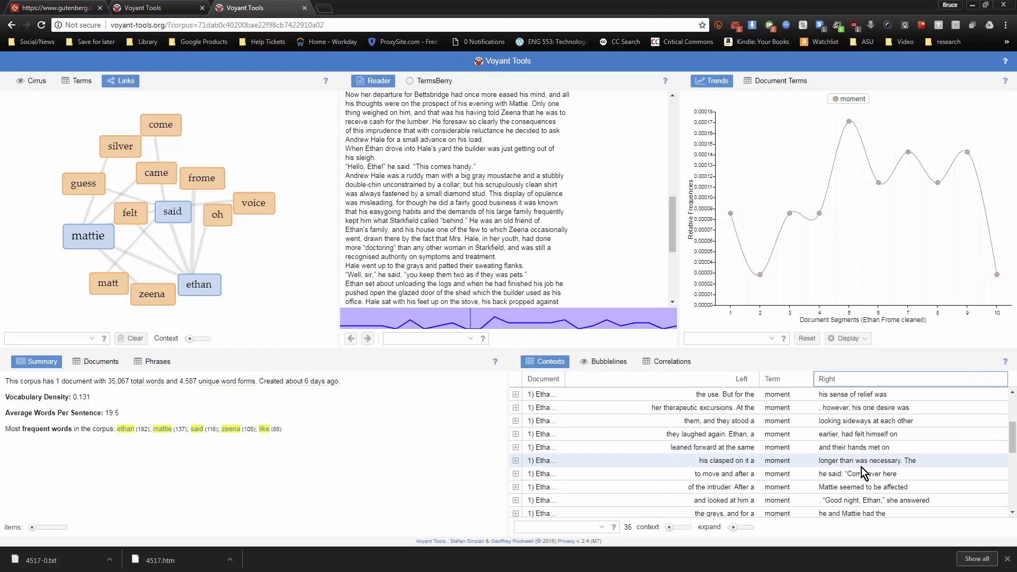
pyautogui.scroll(-5, 805, 434)
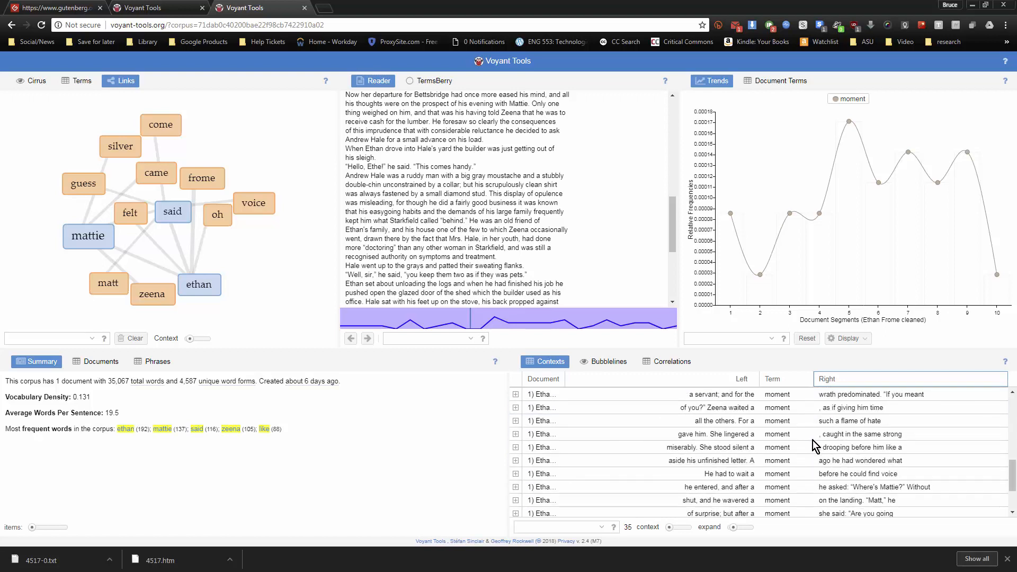
pyautogui.scroll(5, 813, 440)
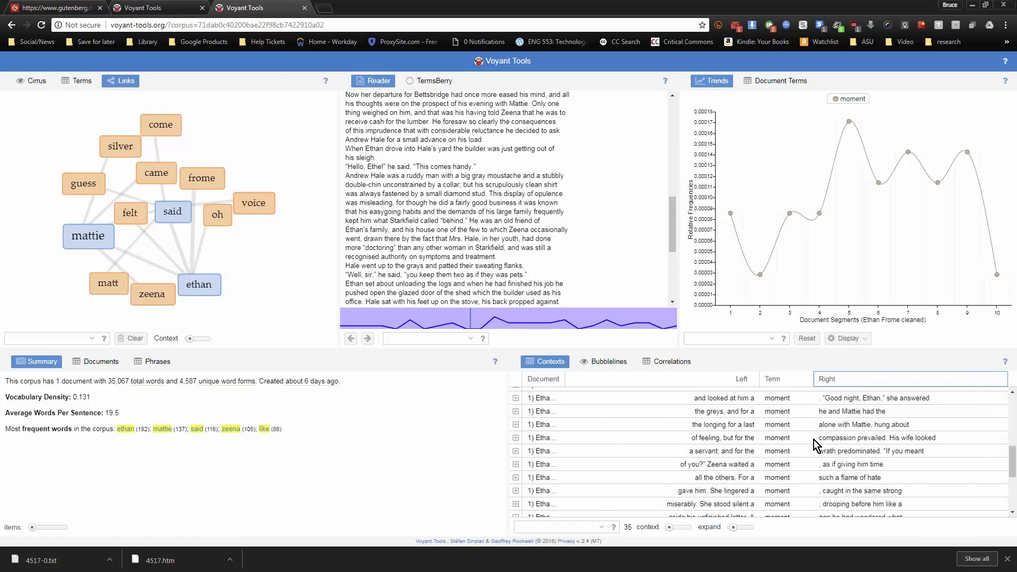
pyautogui.scroll(3, 813, 439)
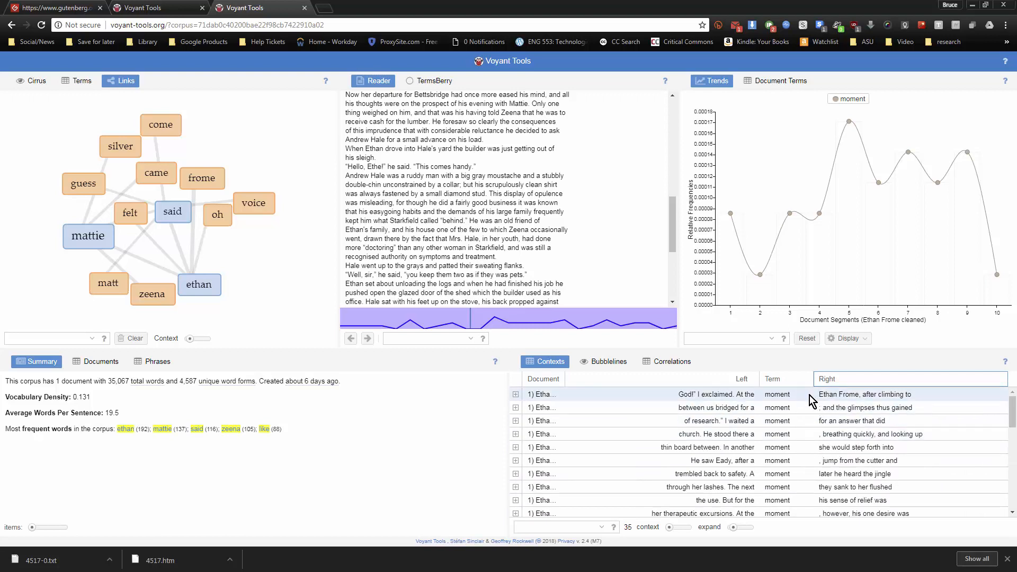
# Show "moment" in Document Terms beside the corpus Terms list, and check its relative frequencies along the trend line
pyautogui.moveTo(788, 244)
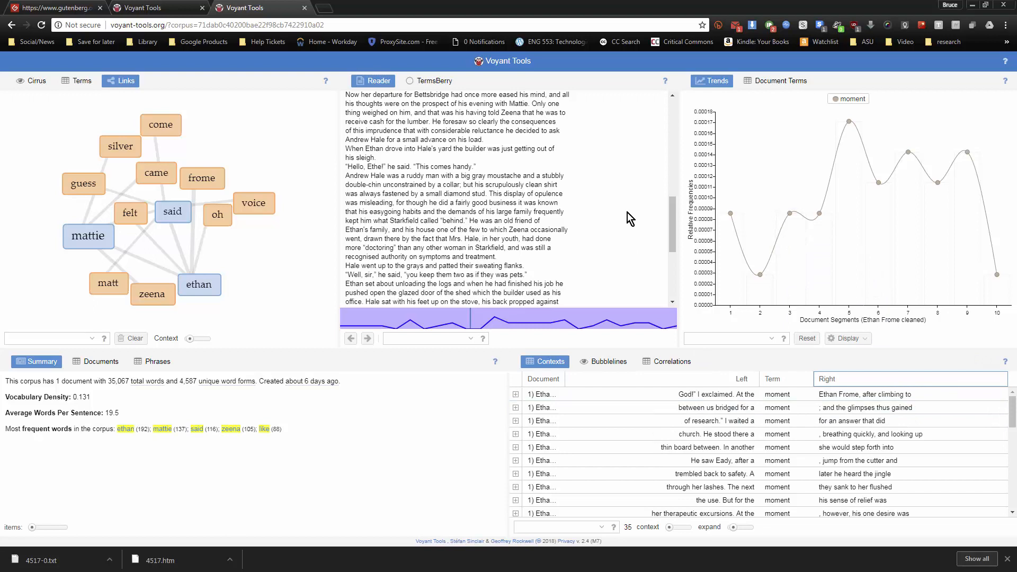
pyautogui.click(792, 81)
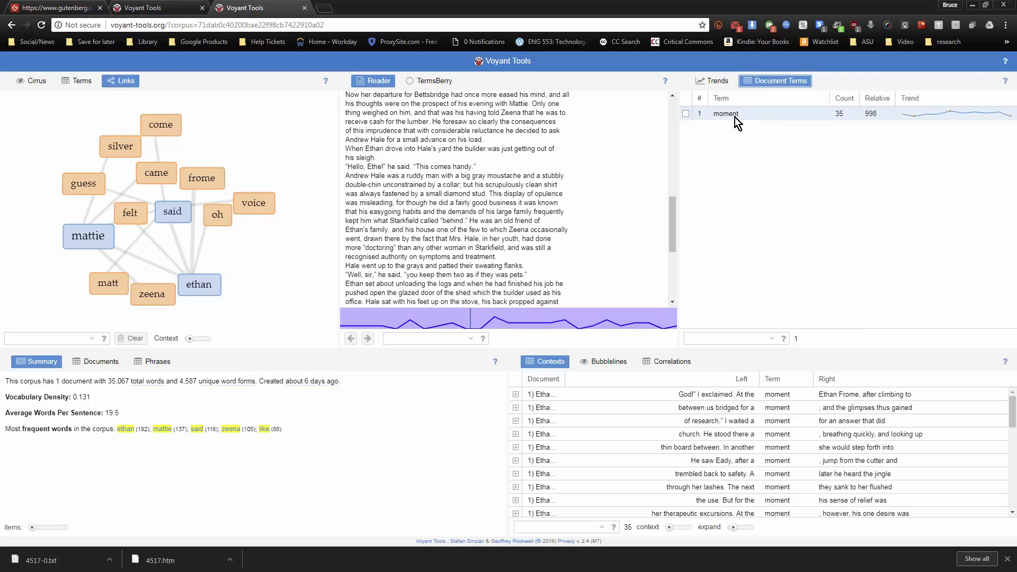
pyautogui.click(74, 82)
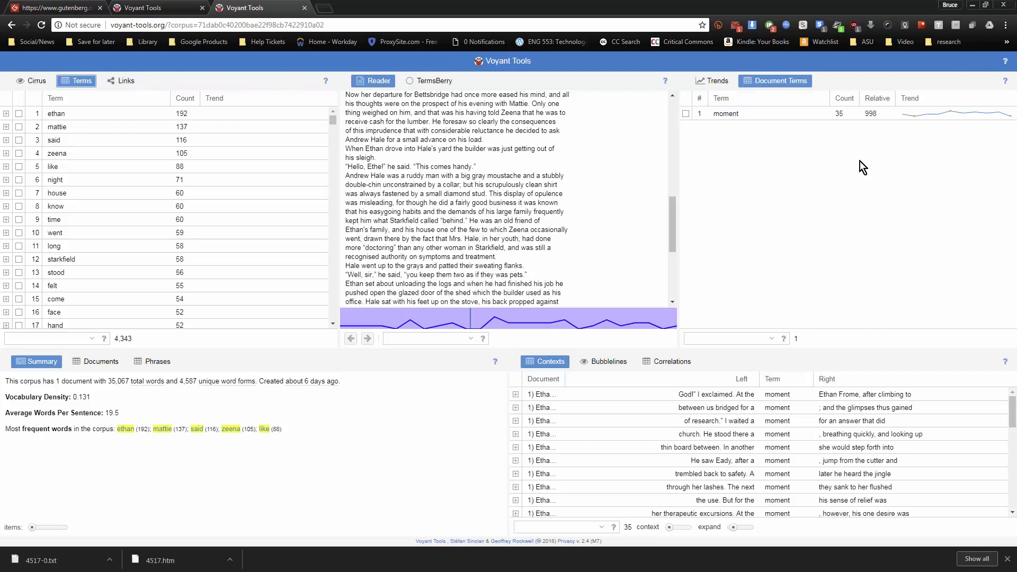
pyautogui.moveTo(916, 116)
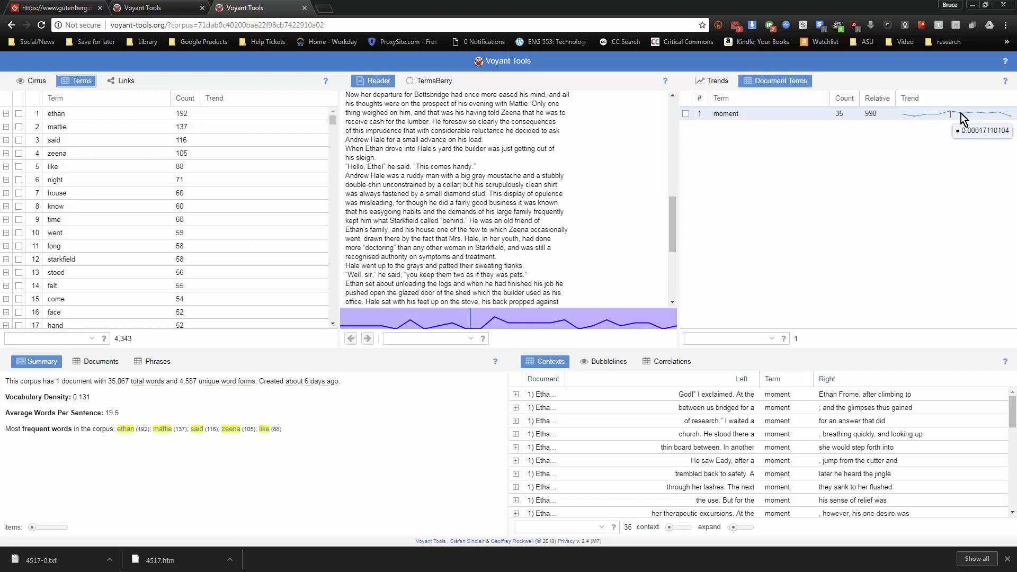
pyautogui.moveTo(1009, 118)
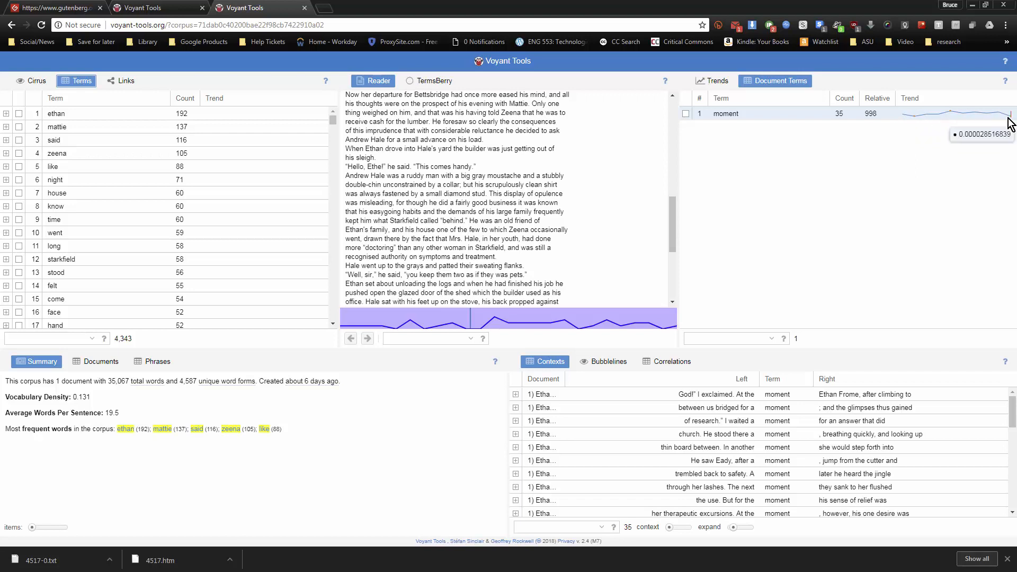
# Compare the Trends graph of "moment" with its Document Terms entry and jump to the Reader passage at segment 8
pyautogui.click(712, 81)
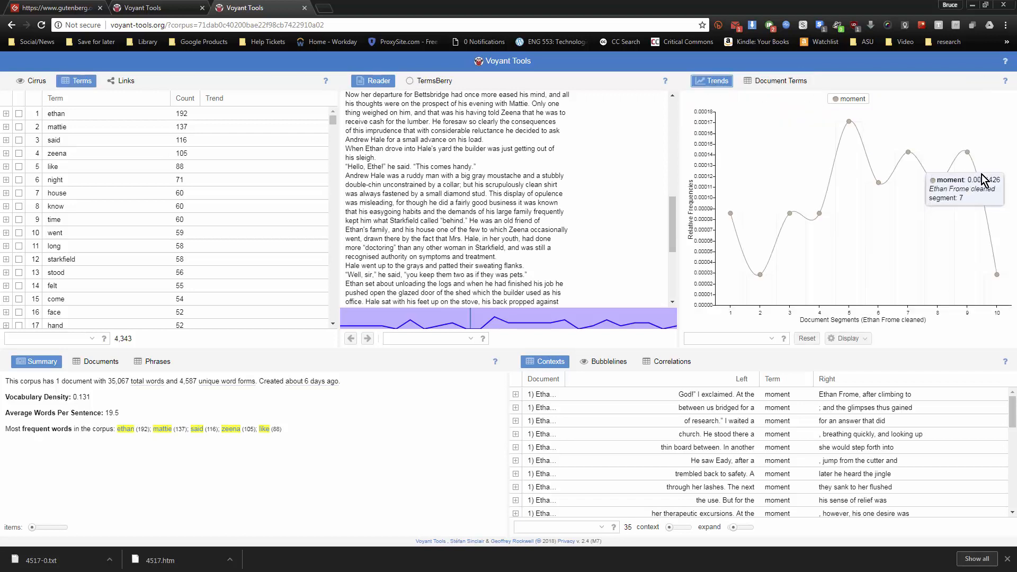
pyautogui.click(769, 85)
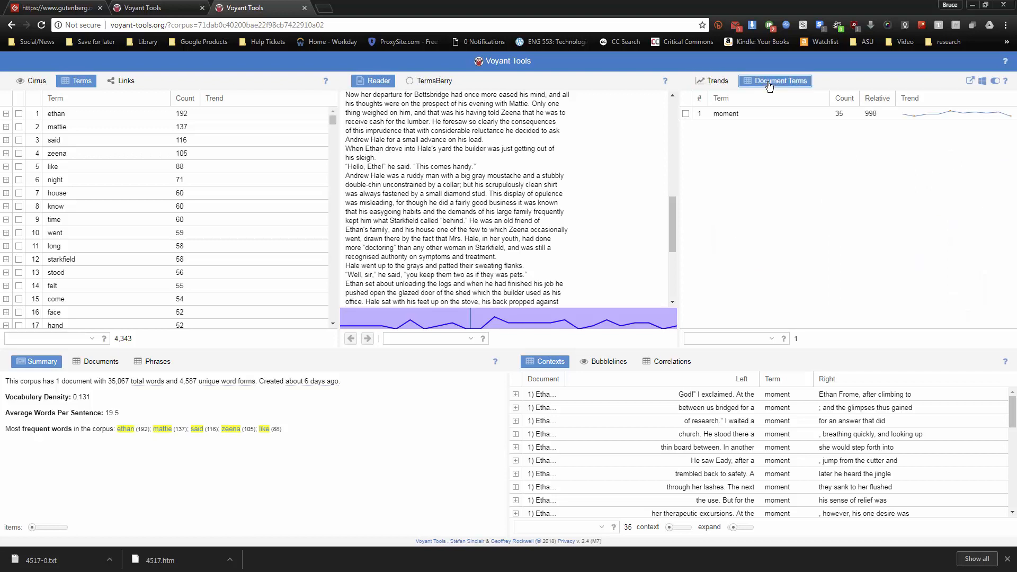
pyautogui.click(727, 82)
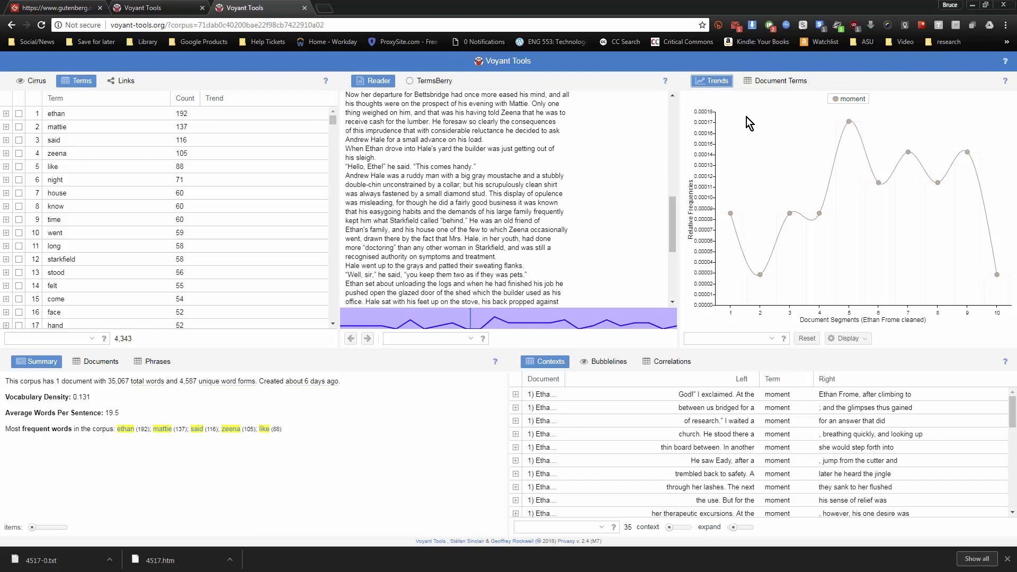
pyautogui.moveTo(830, 116)
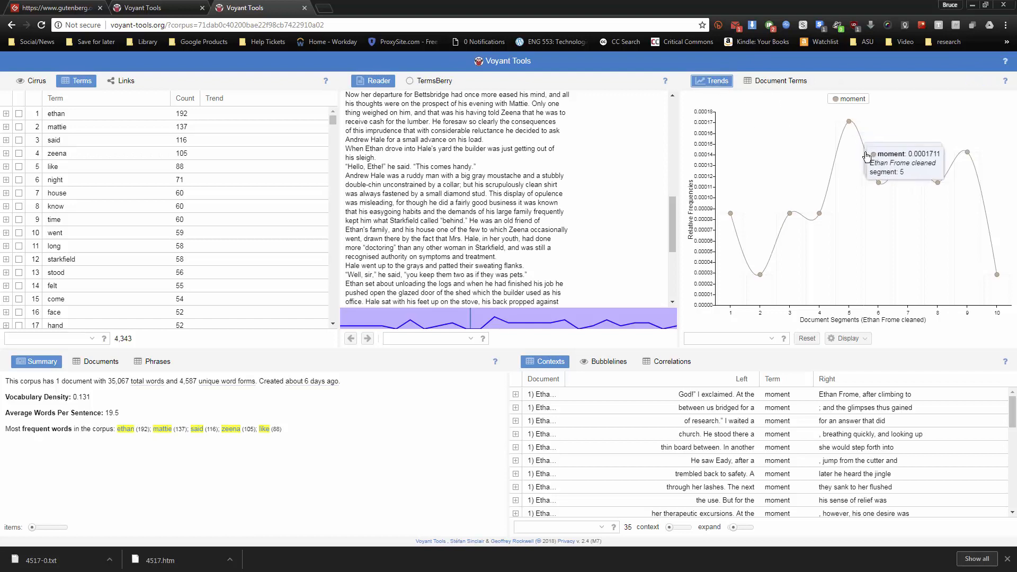
pyautogui.moveTo(969, 185)
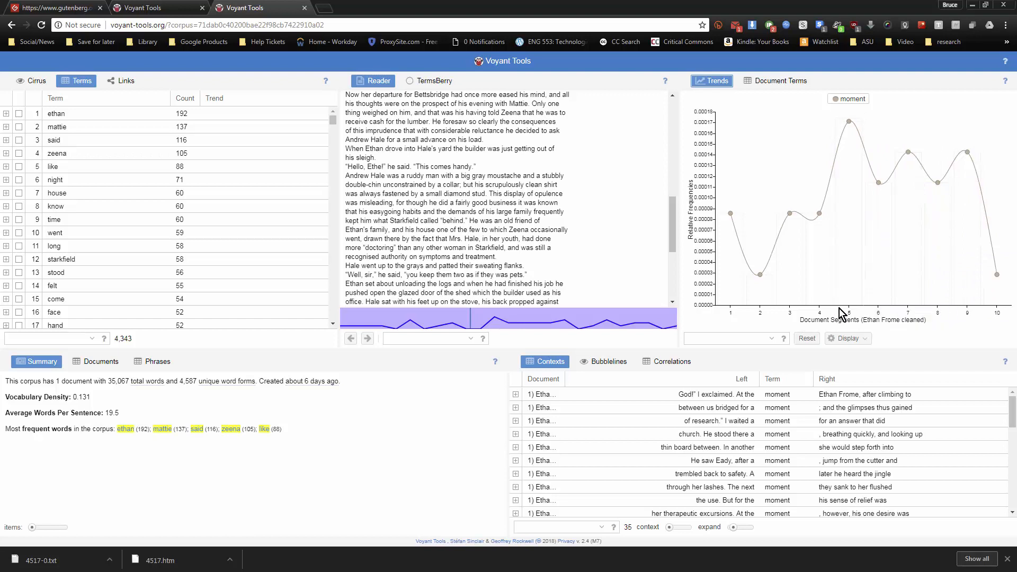
pyautogui.moveTo(773, 309)
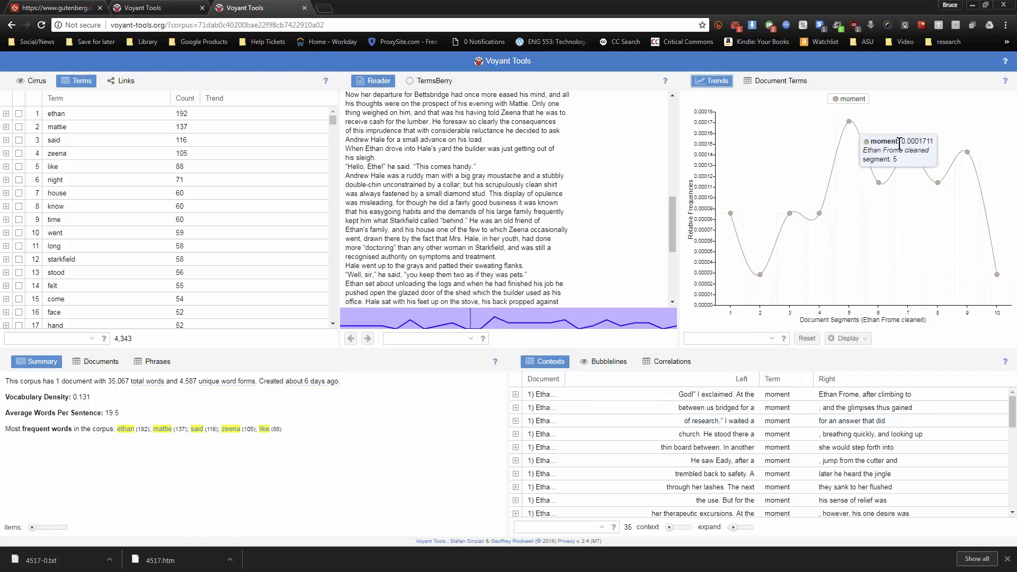
pyautogui.click(937, 183)
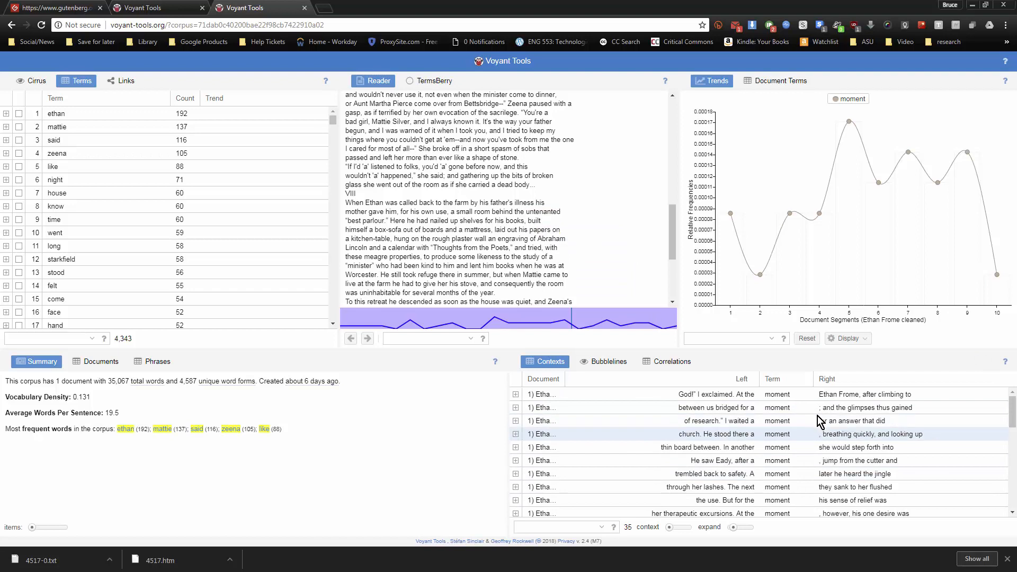
pyautogui.moveTo(406, 123)
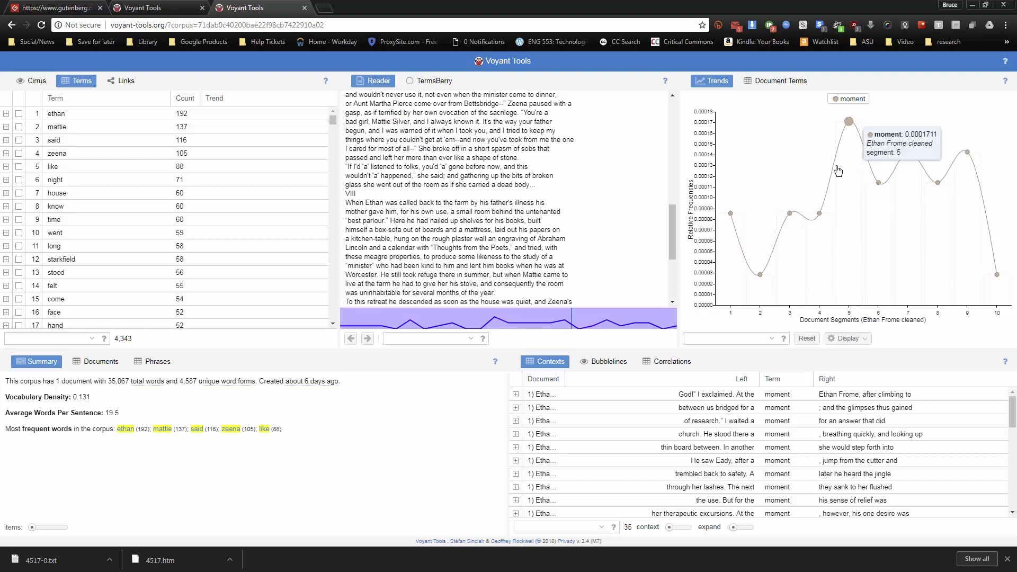
# Reset the Trends graph and reload the corpus page to restore the default views
pyautogui.click(805, 338)
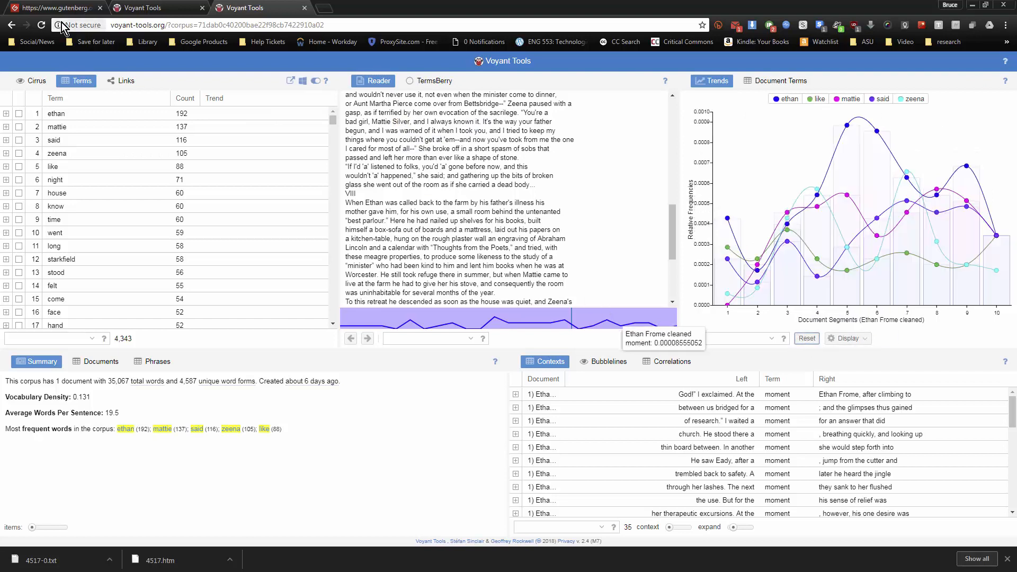
pyautogui.click(41, 30)
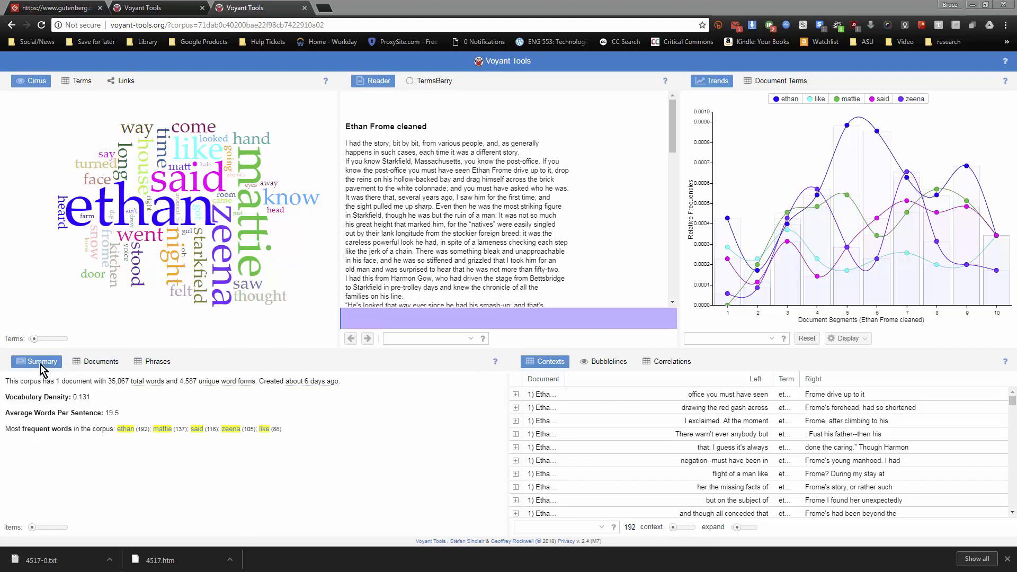
# Show the corpus's Documents table, and browse the repeated phrases in the Phrases list
pyautogui.click(98, 362)
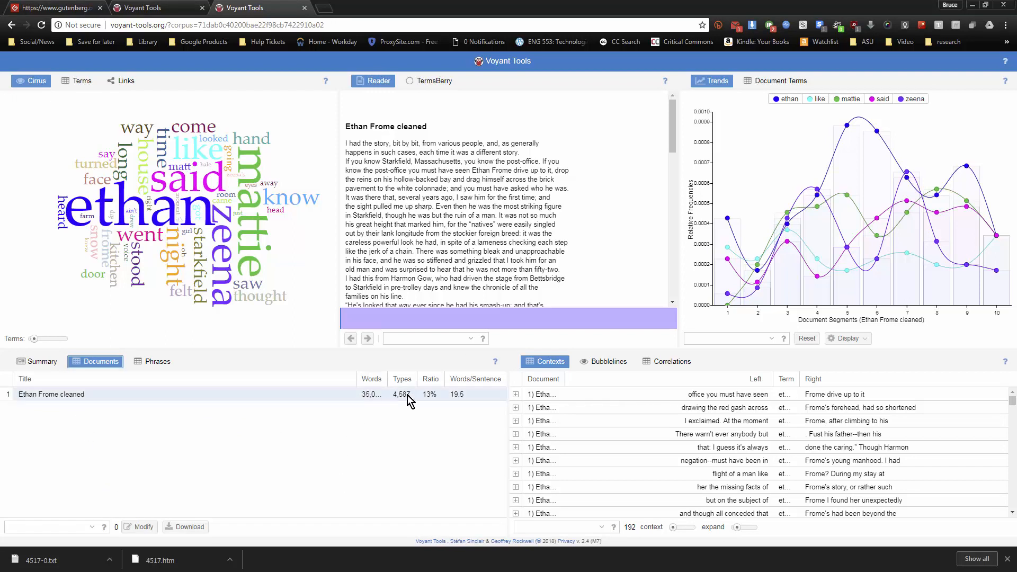
pyautogui.click(137, 362)
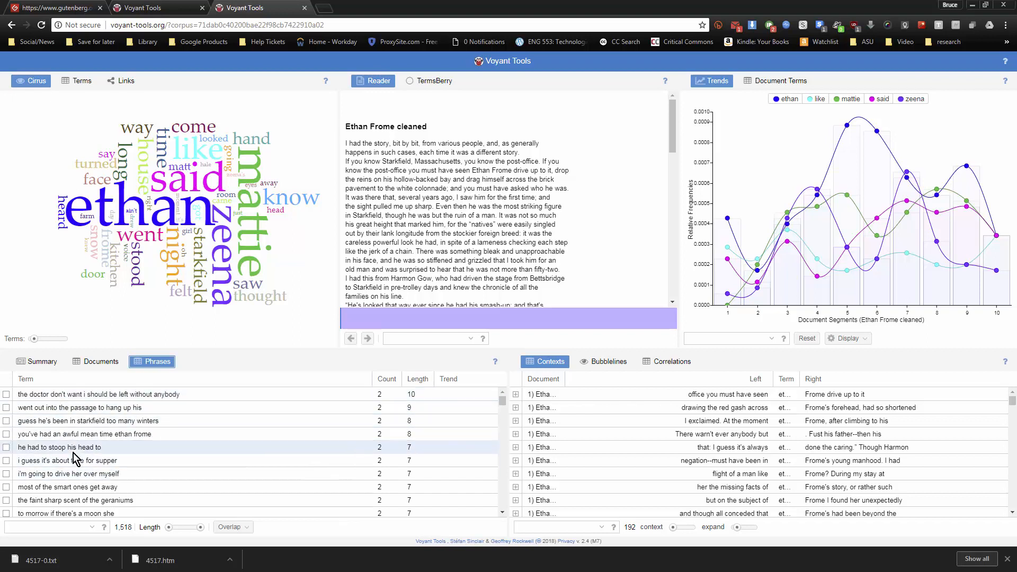
pyautogui.scroll(-10, 74, 456)
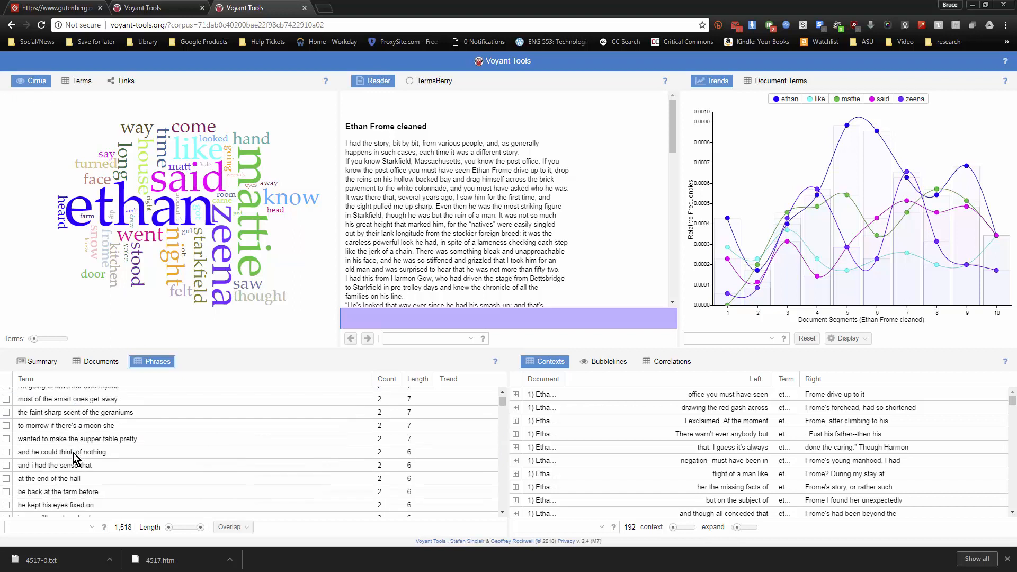
pyautogui.scroll(-10, 73, 450)
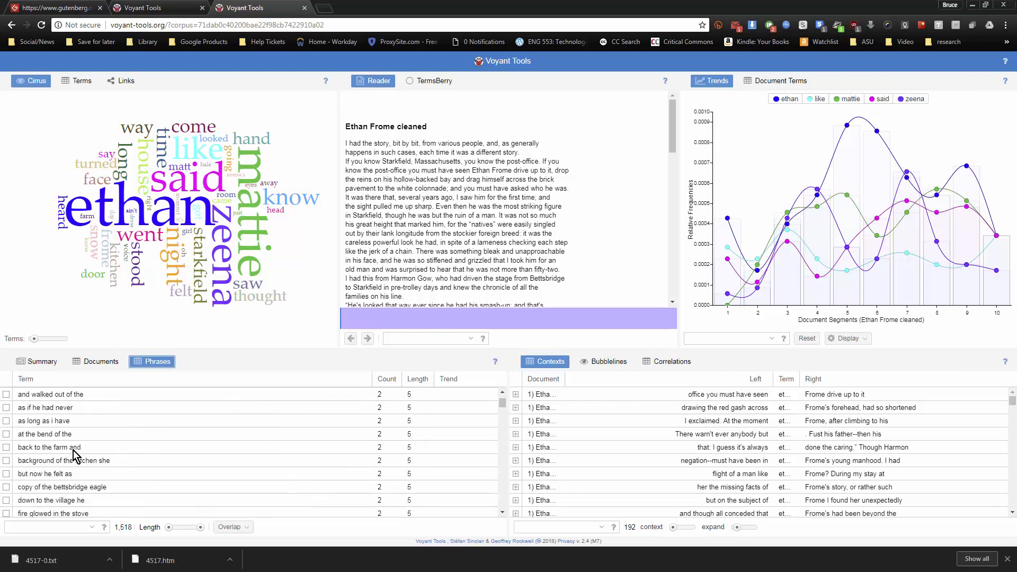
pyautogui.scroll(-10, 64, 439)
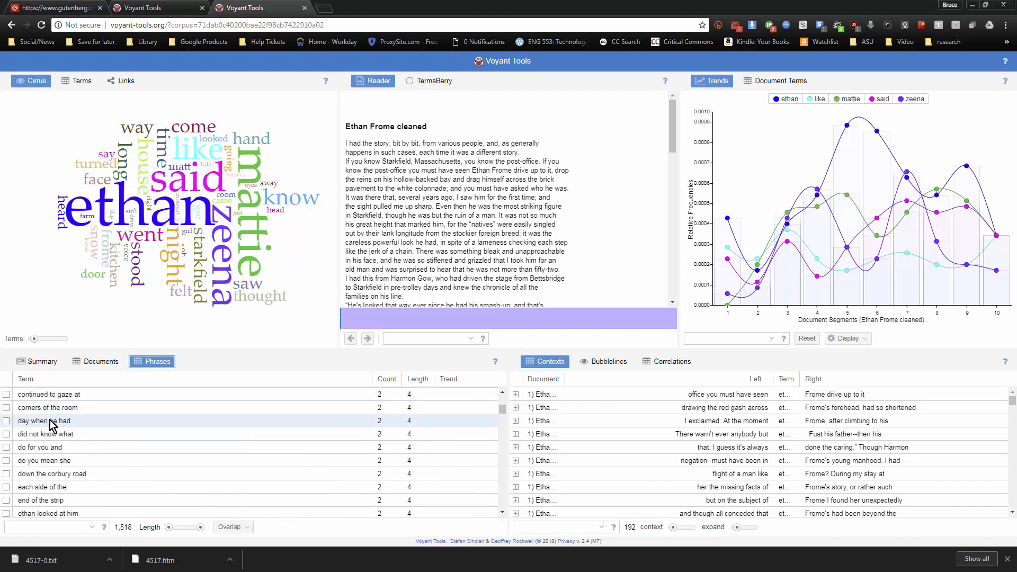
pyautogui.scroll(-10, 72, 446)
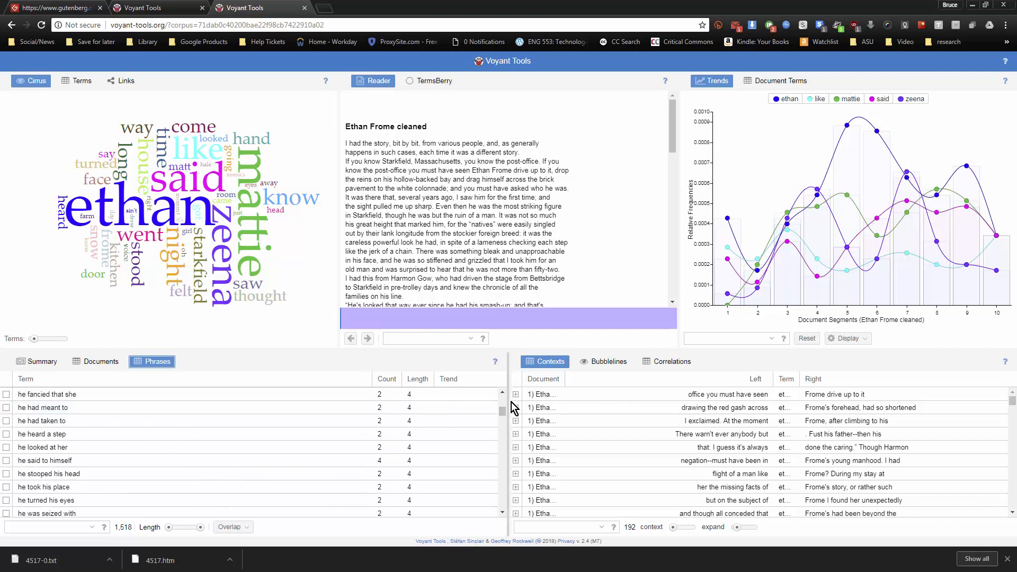
pyautogui.moveTo(503, 409); pyautogui.dragTo(501, 388)
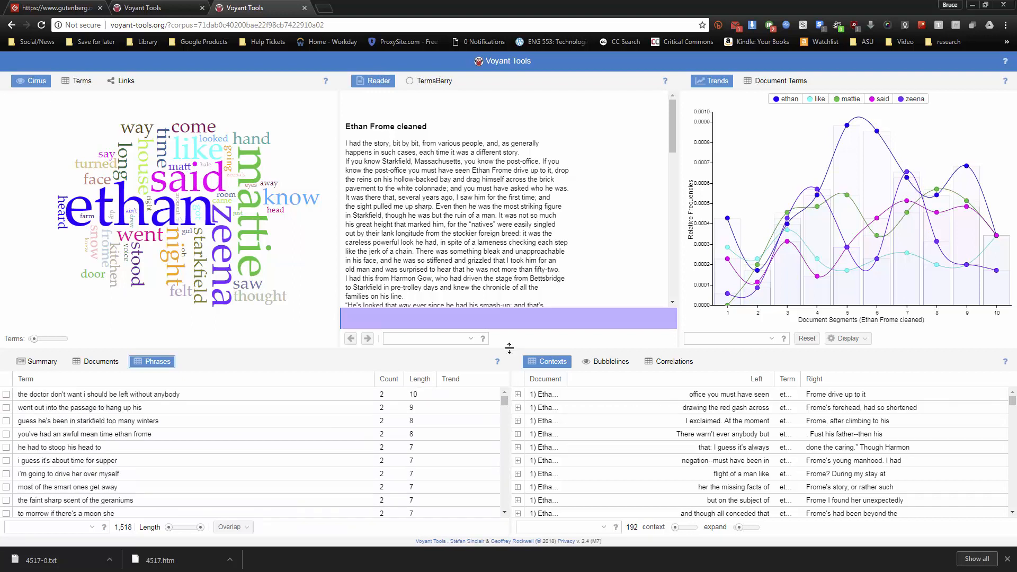
# Show the most frequent words as Bubblelines and jump to the Reader passage at the segment 5 point of "ethan" in Trends
pyautogui.moveTo(728, 259)
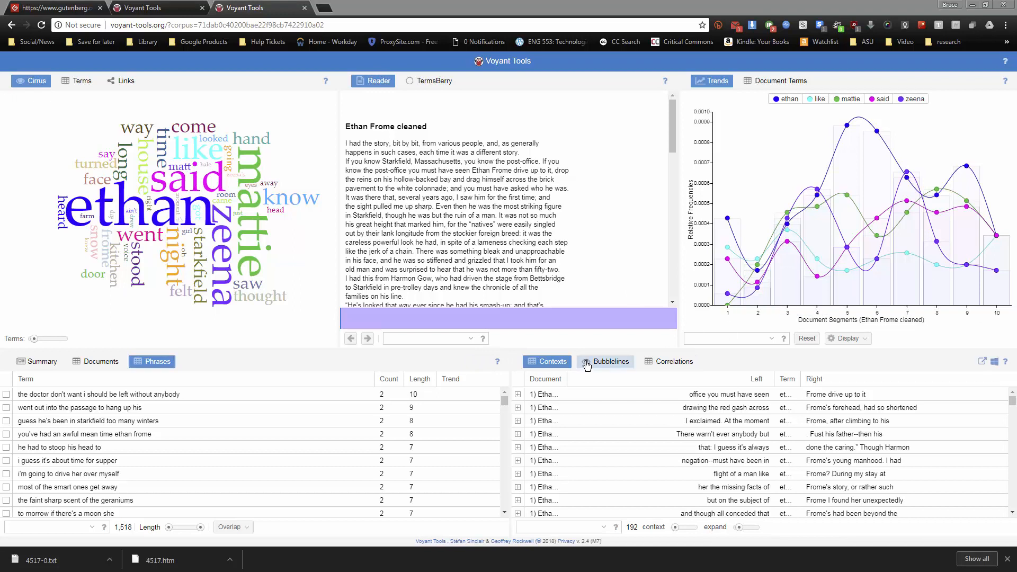
pyautogui.click(607, 362)
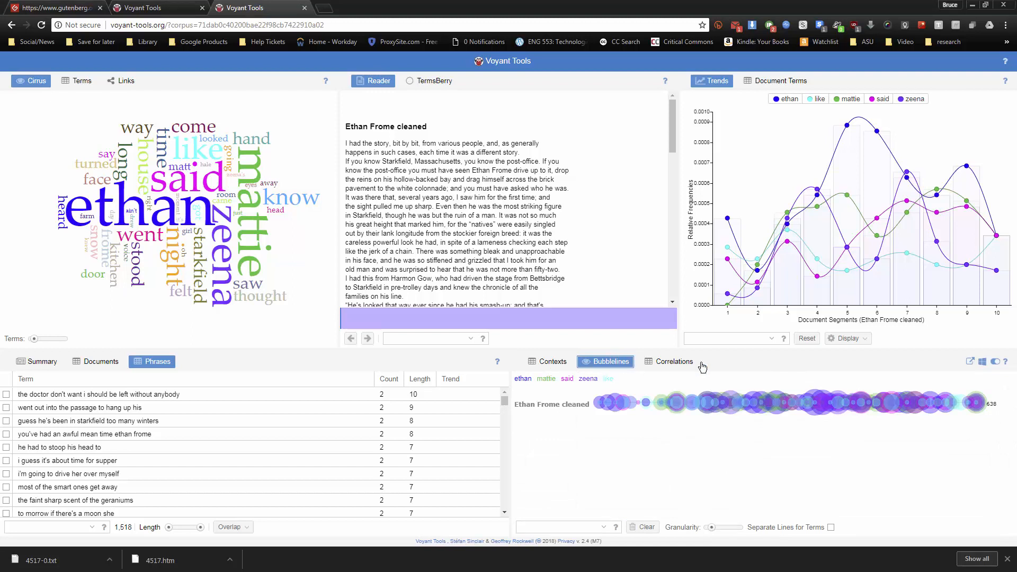
pyautogui.moveTo(875, 258)
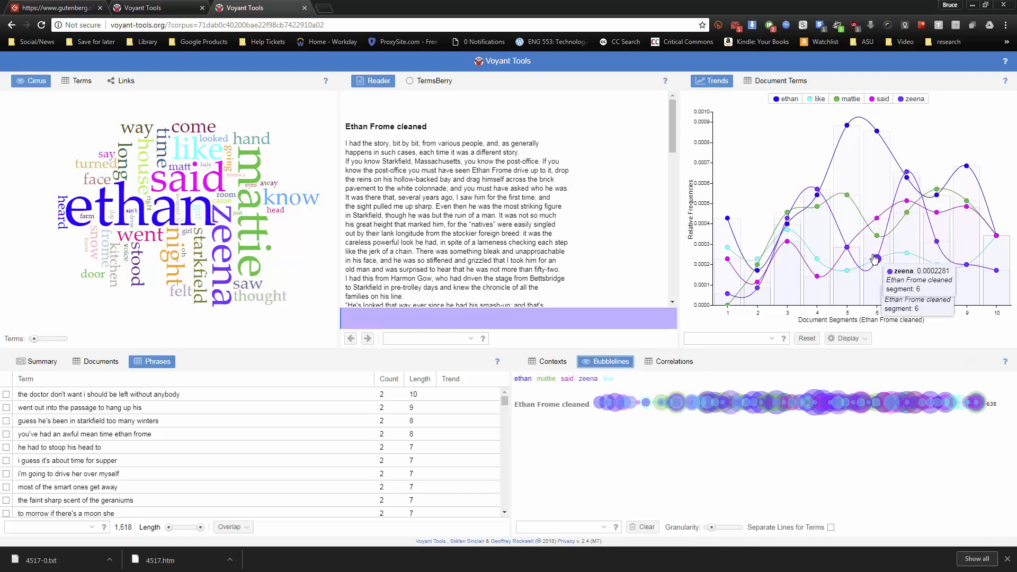
pyautogui.click(847, 125)
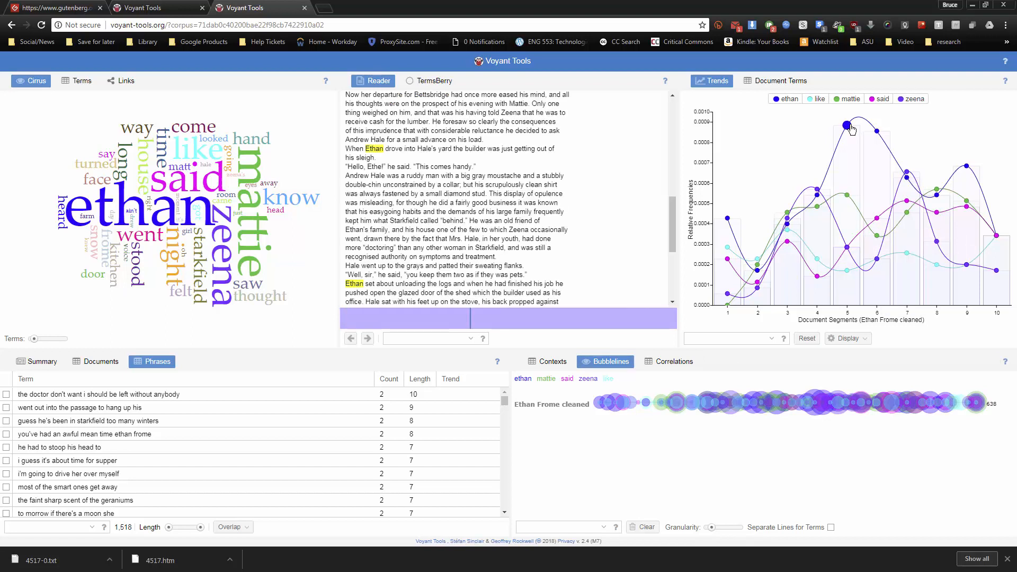
# Remove the terms "like" and "said" from the Bubblelines visualization
pyautogui.click(522, 379)
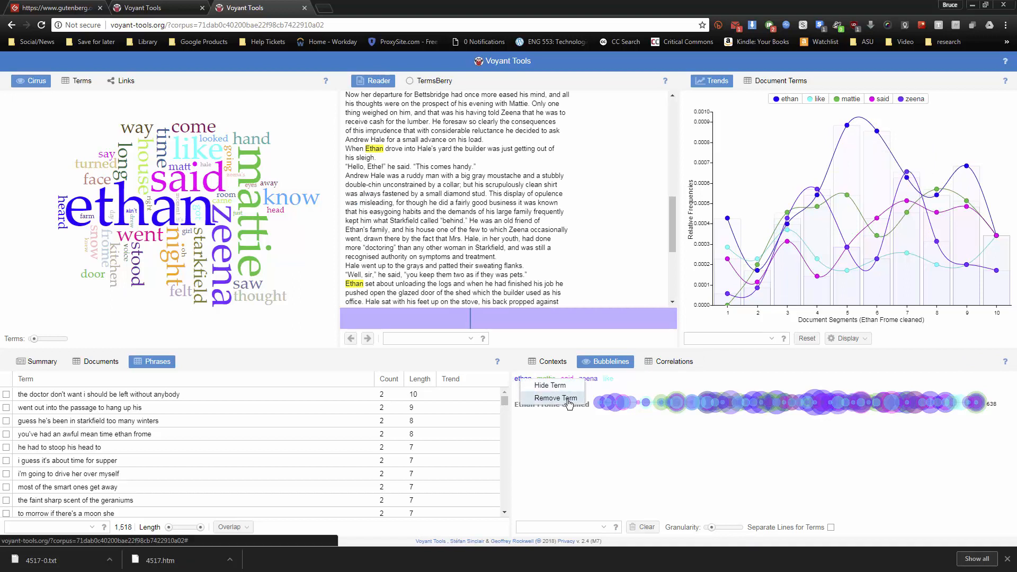
pyautogui.click(640, 384)
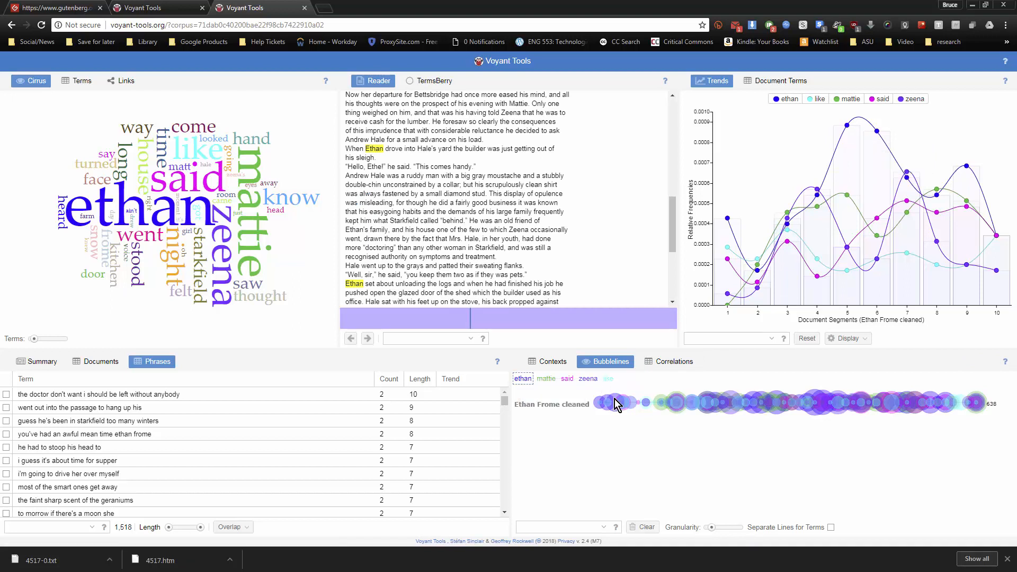
pyautogui.moveTo(601, 406)
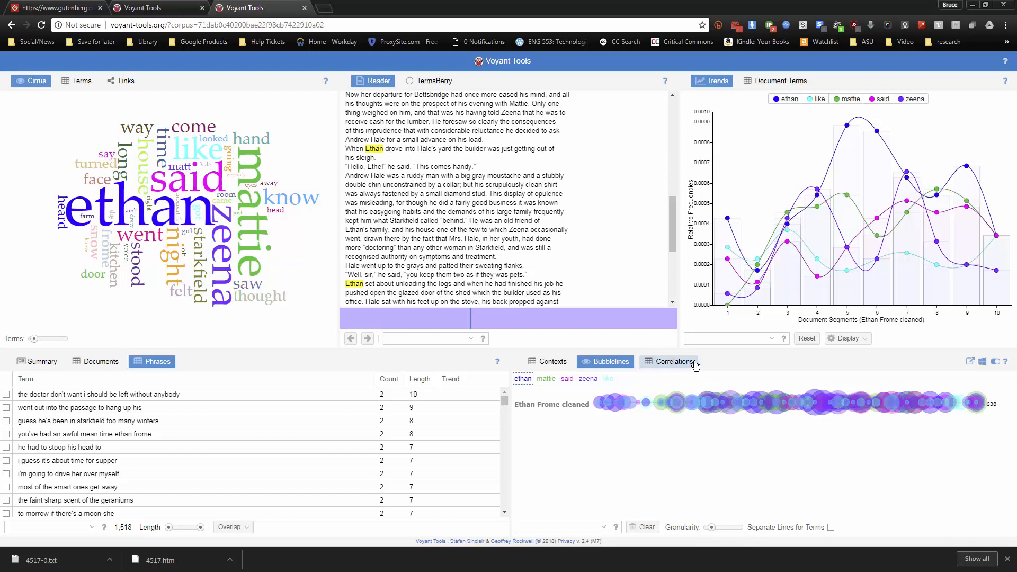
pyautogui.click(605, 379)
pyautogui.click(630, 395)
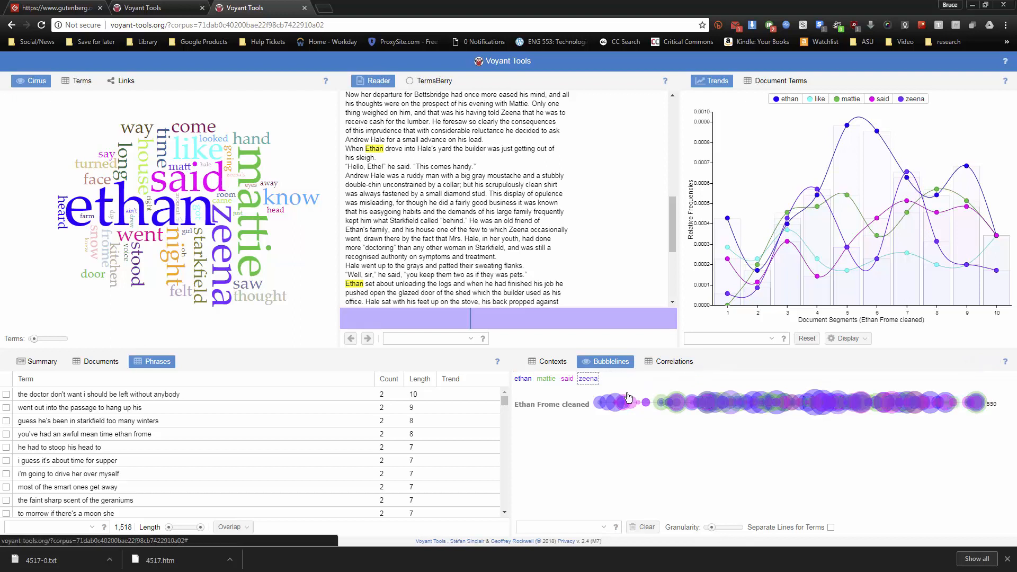
pyautogui.click(565, 379)
pyautogui.click(585, 396)
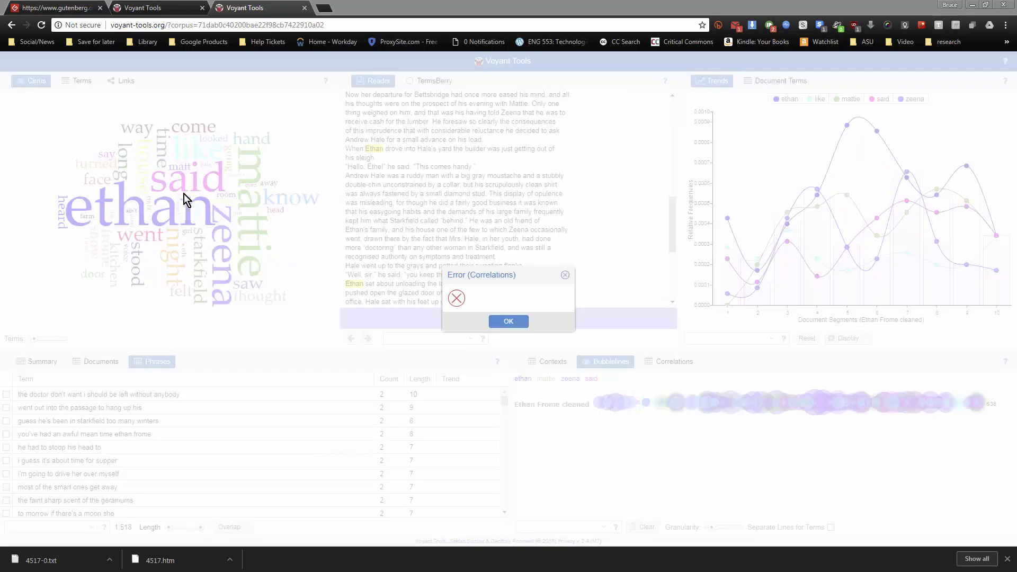
# Dismiss the Correlations error, show the corpus's Links graph and pull the "zeena" node away from the other words
pyautogui.click(512, 322)
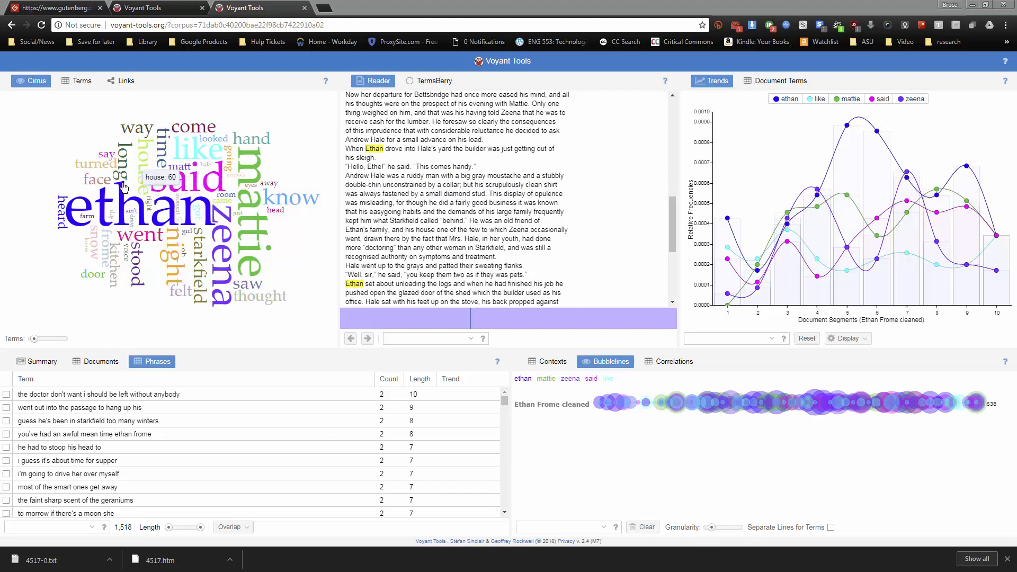
pyautogui.click(121, 81)
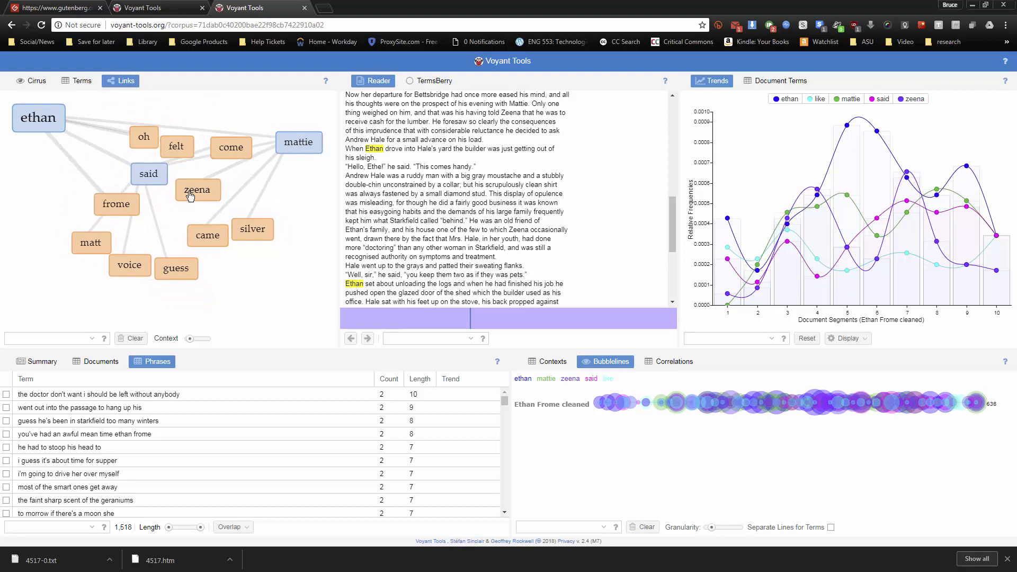
pyautogui.moveTo(256, 213); pyautogui.dragTo(301, 260)
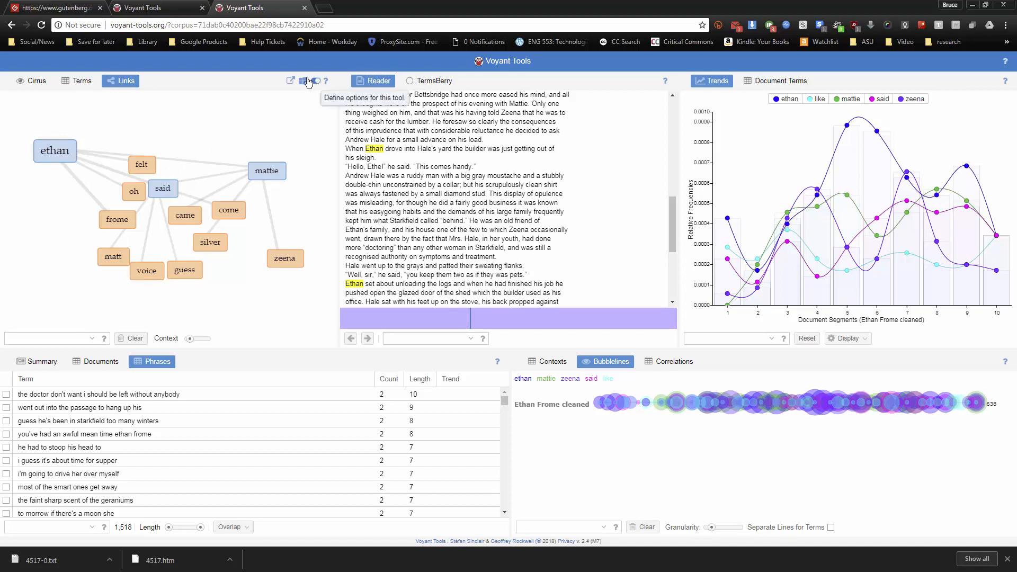
# Reload the corpus page and add "said" to the Cirrus stopword list, applied globally
pyautogui.click(41, 25)
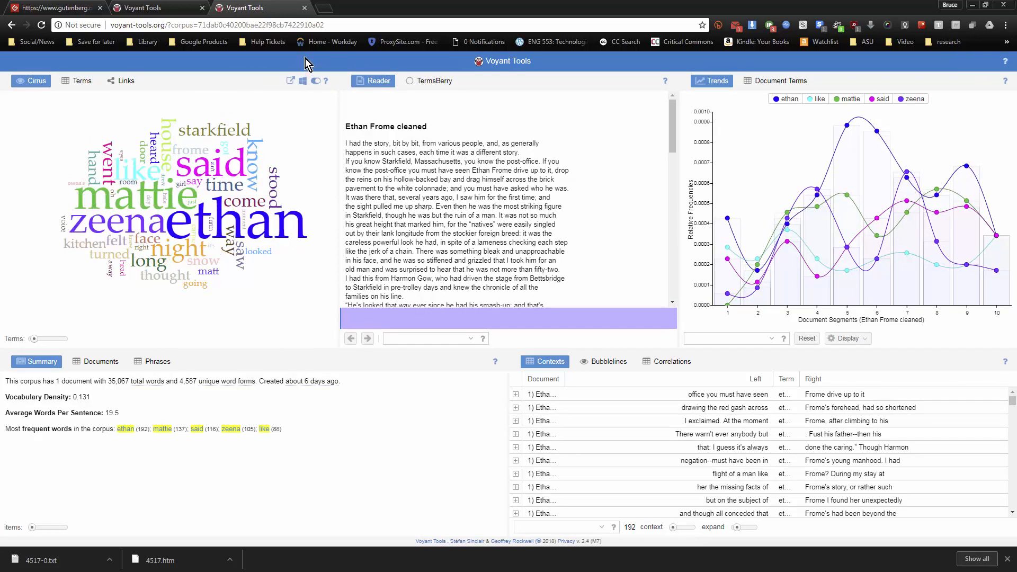
pyautogui.moveTo(316, 83)
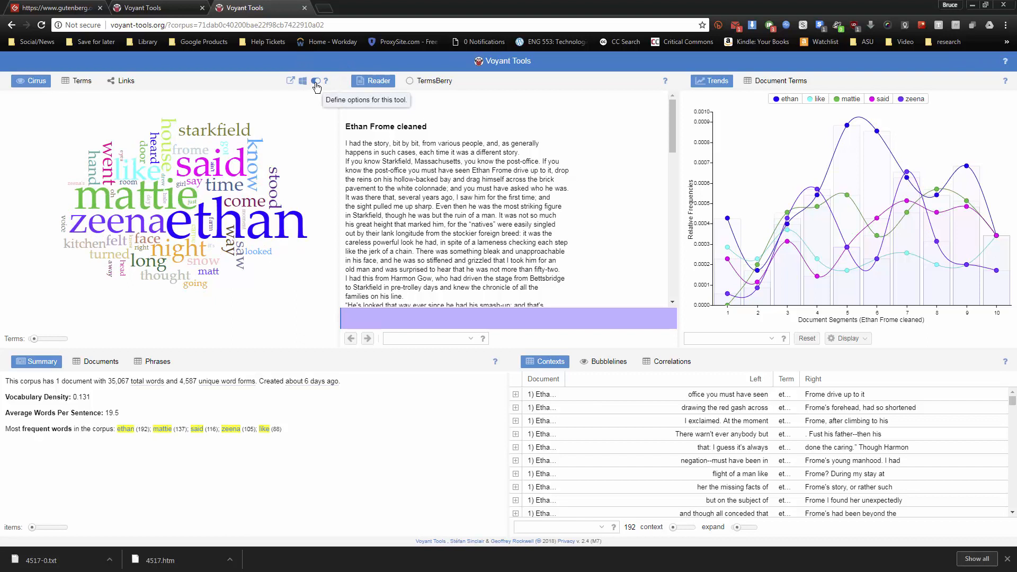
pyautogui.click(315, 82)
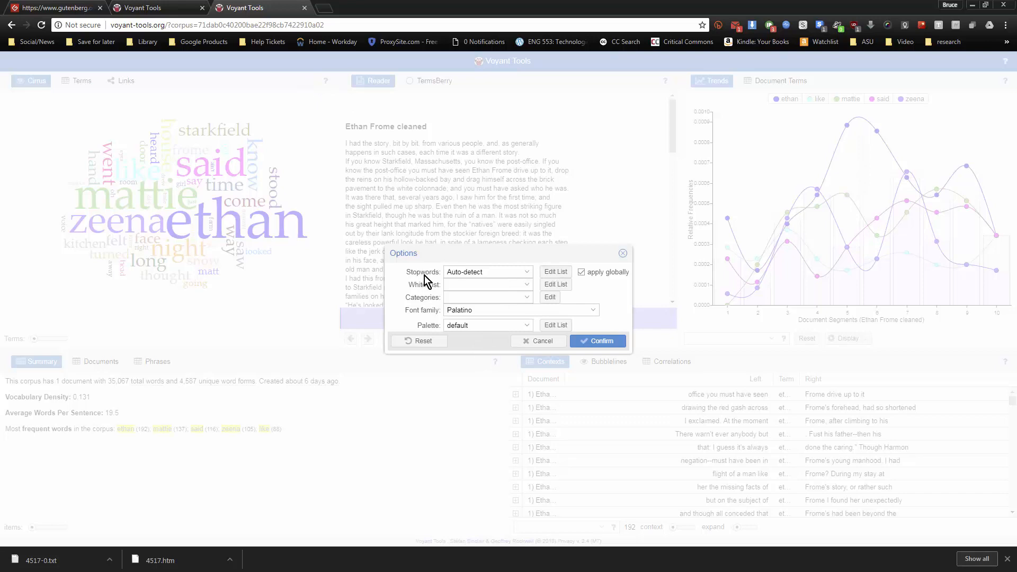
pyautogui.click(556, 272)
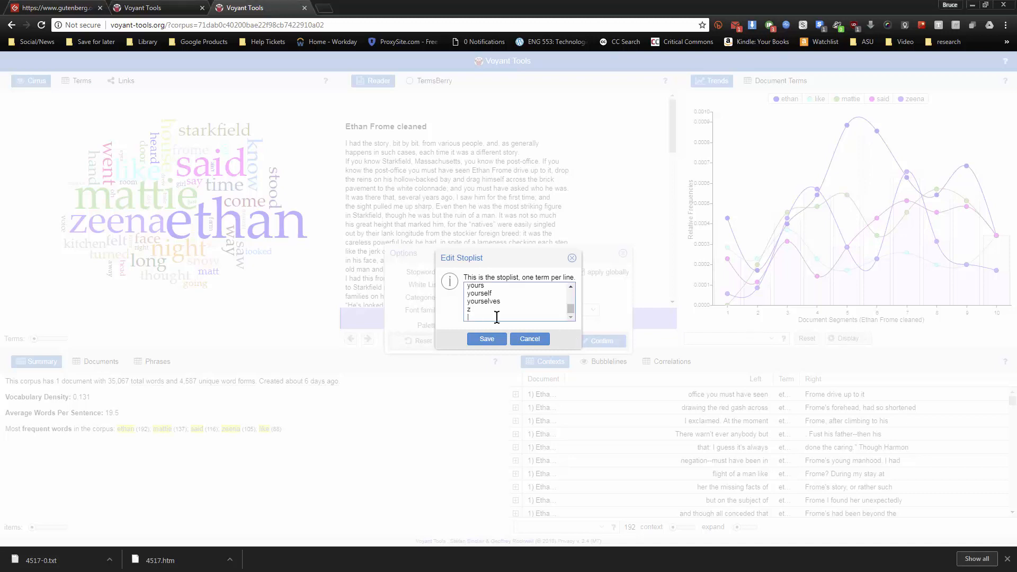
pyautogui.press('Return')
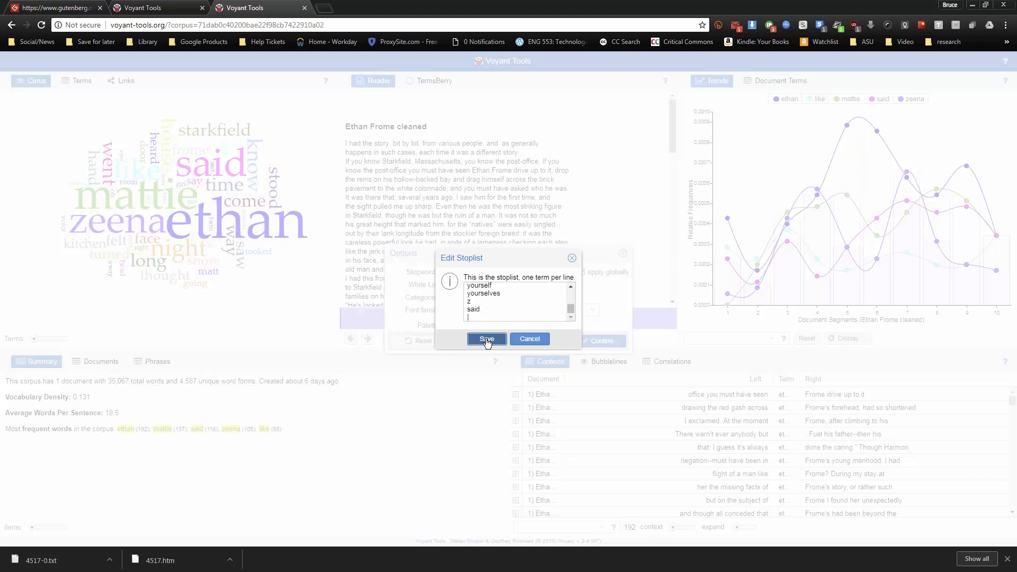
pyautogui.click(487, 340)
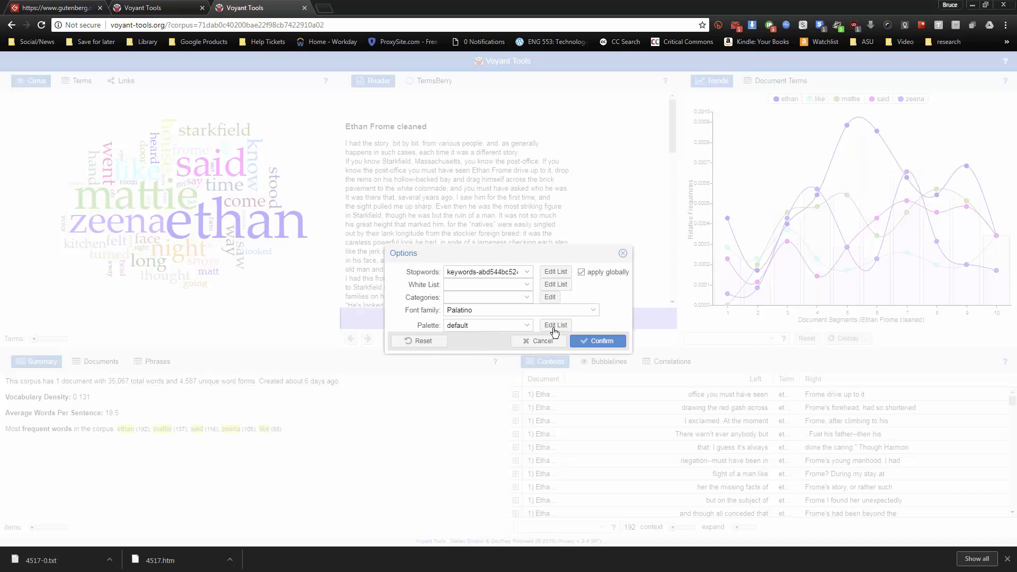
pyautogui.click(601, 342)
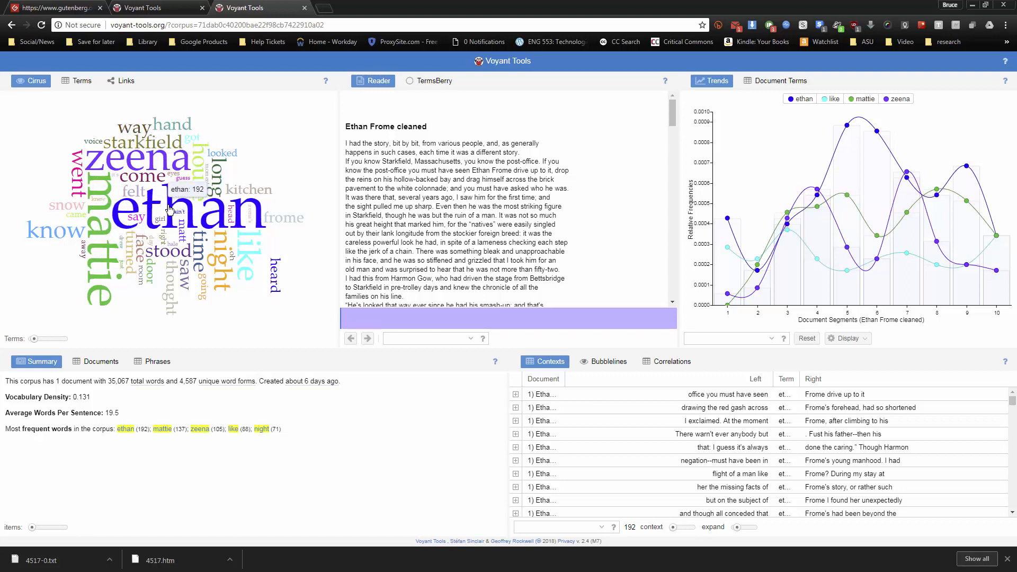
# Show the Links graph and spread its "zeena", "ethan" and "mattie" nodes apart
pyautogui.click(129, 82)
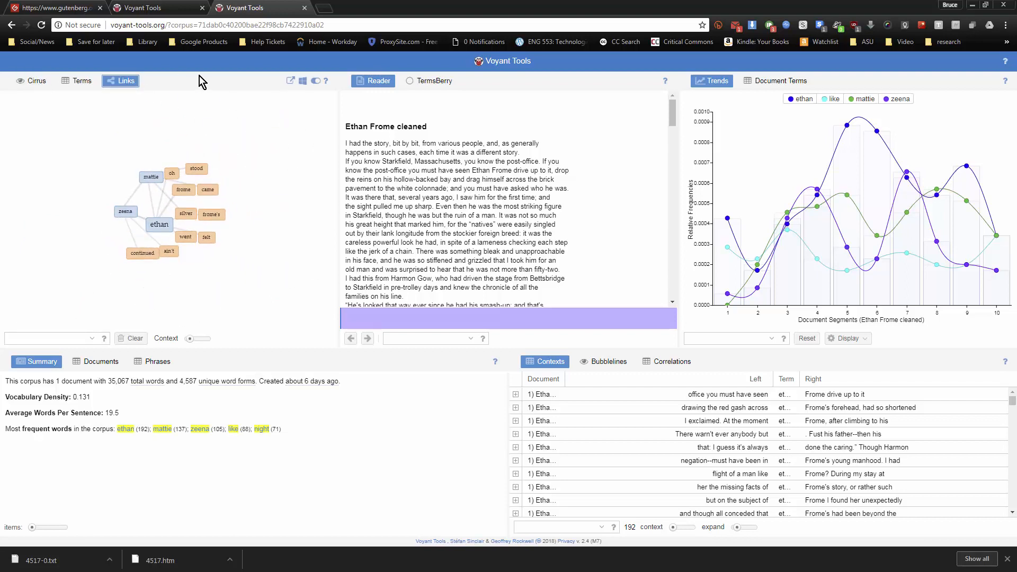
pyautogui.moveTo(83, 211); pyautogui.dragTo(35, 186)
pyautogui.moveTo(127, 221); pyautogui.dragTo(301, 197)
pyautogui.moveTo(155, 175); pyautogui.dragTo(112, 115)
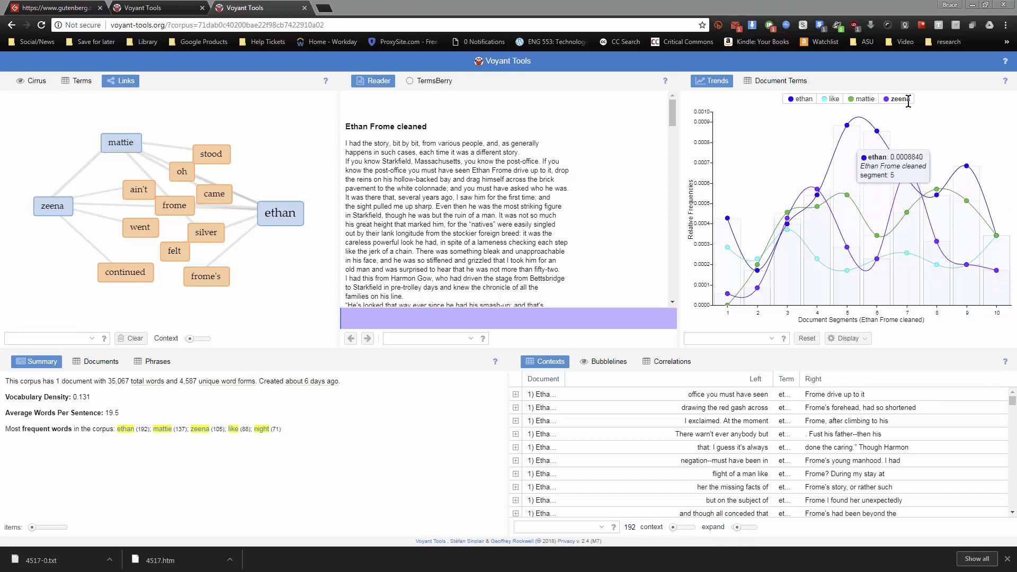
# Examine the Trends points and jump to the Reader passage at segment 5 of "ethan"
pyautogui.moveTo(996, 271)
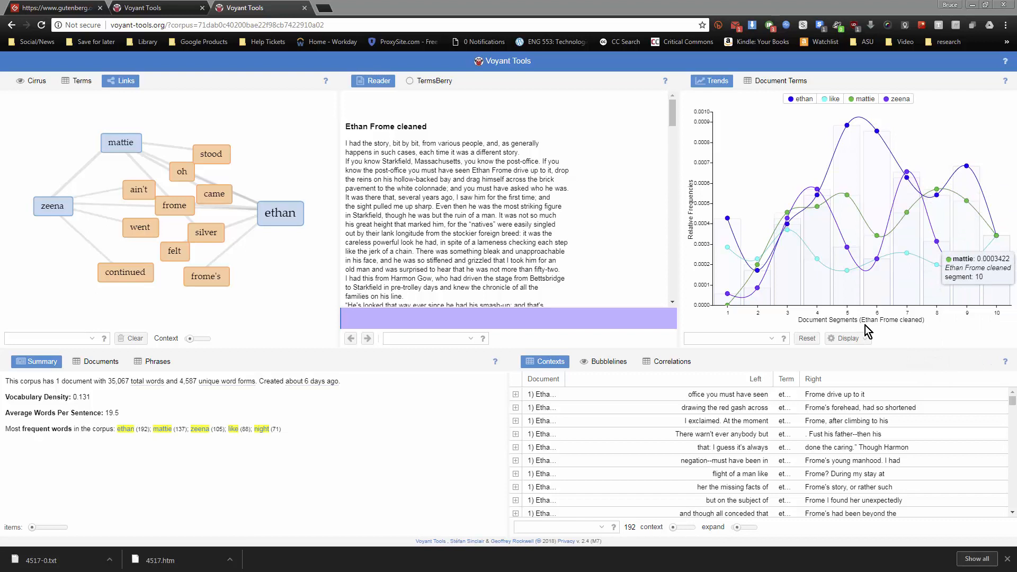
pyautogui.click(847, 127)
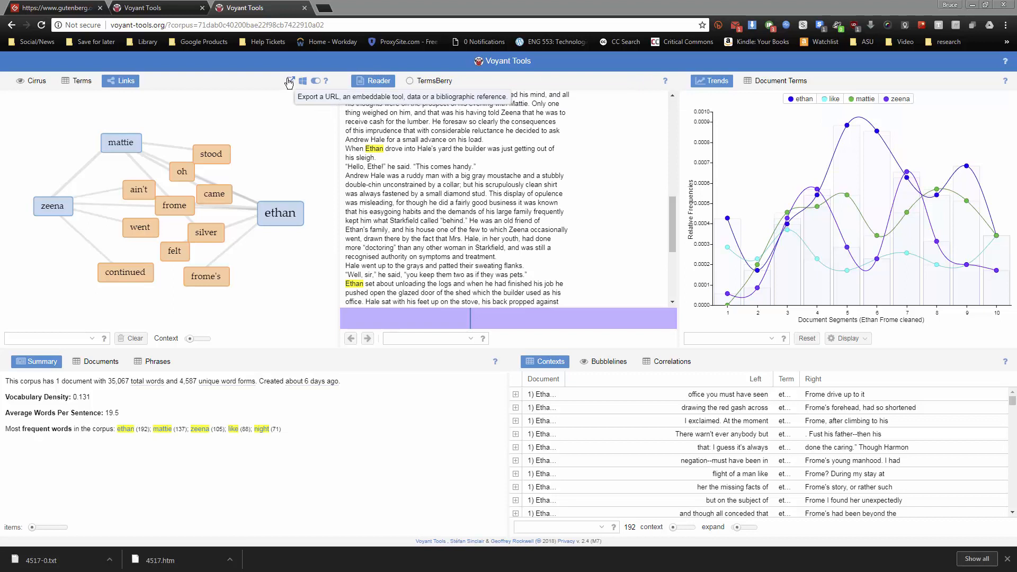
# Export the Links visualization as a PNG image at scaling 1
pyautogui.click(289, 82)
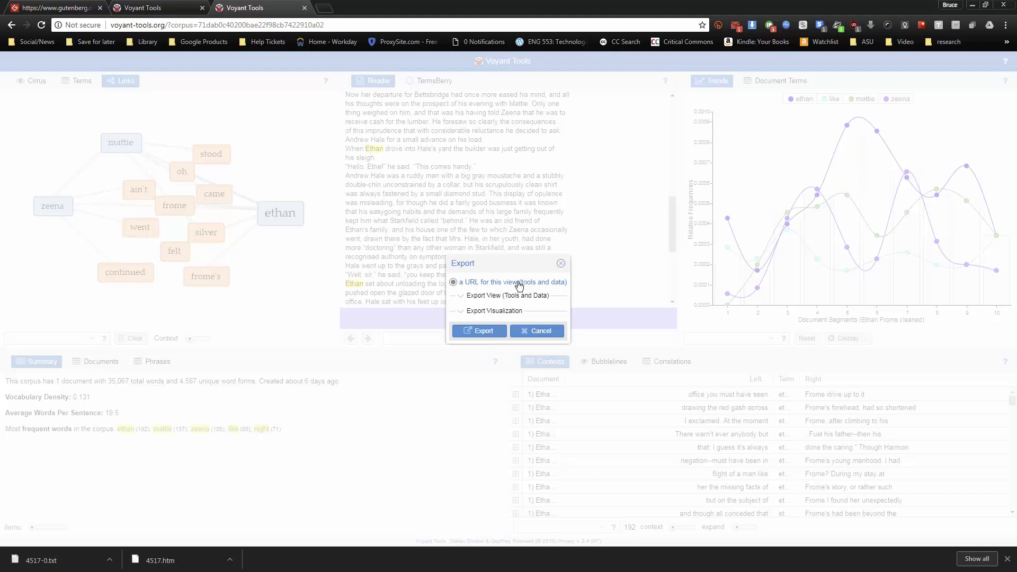
pyautogui.click(460, 296)
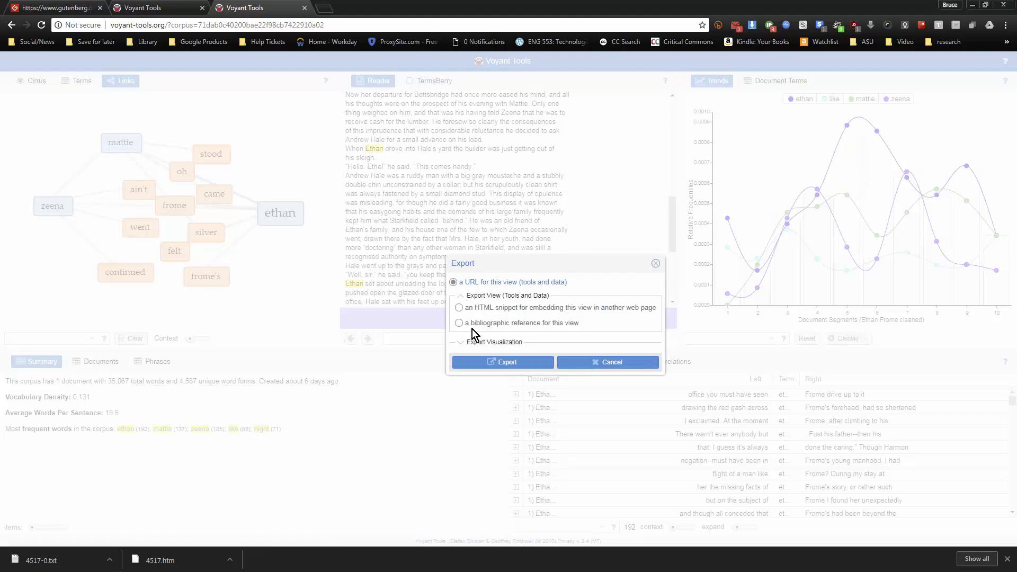
pyautogui.click(460, 342)
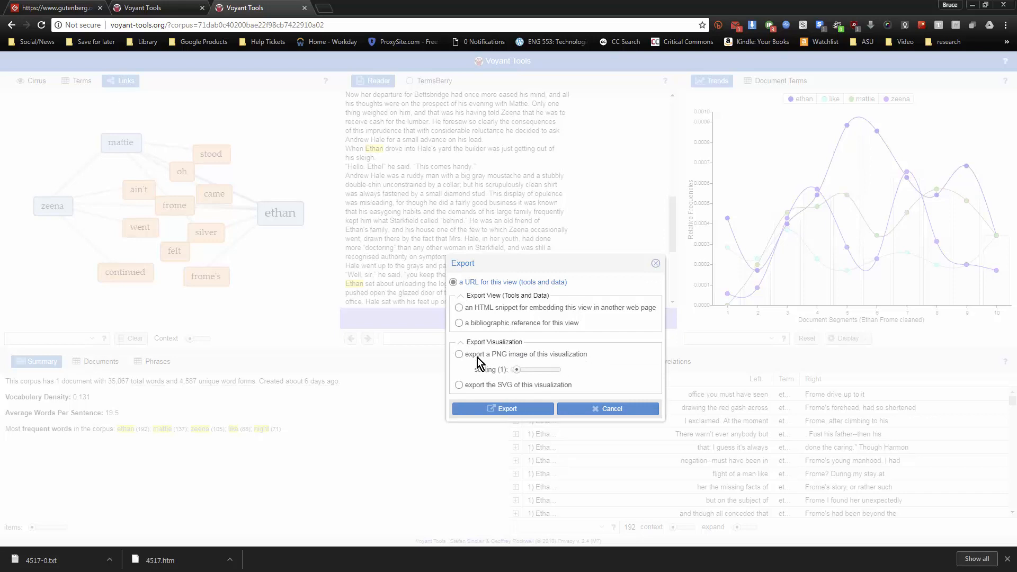
pyautogui.click(459, 354)
pyautogui.moveTo(514, 371); pyautogui.dragTo(516, 373)
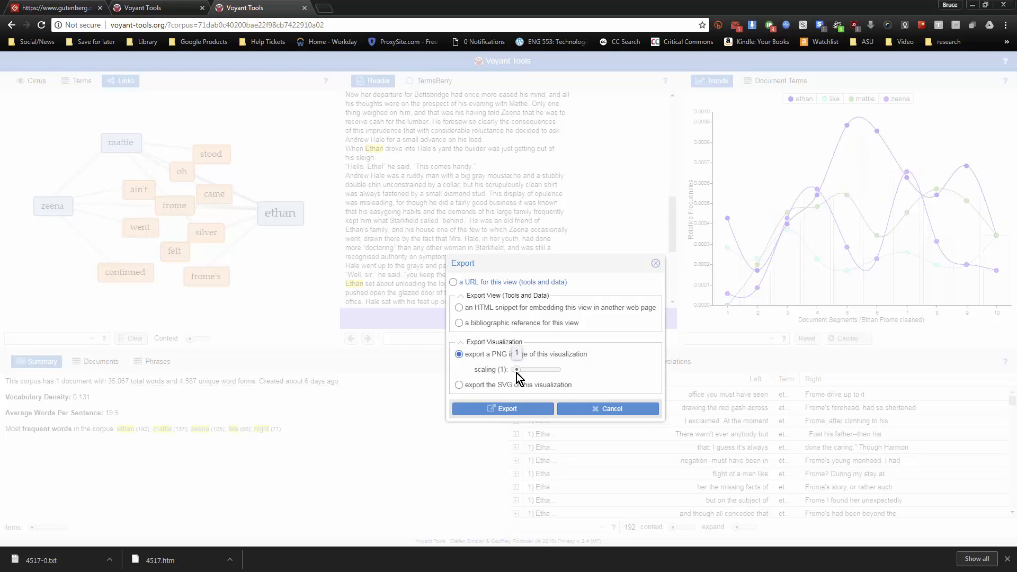
pyautogui.click(510, 411)
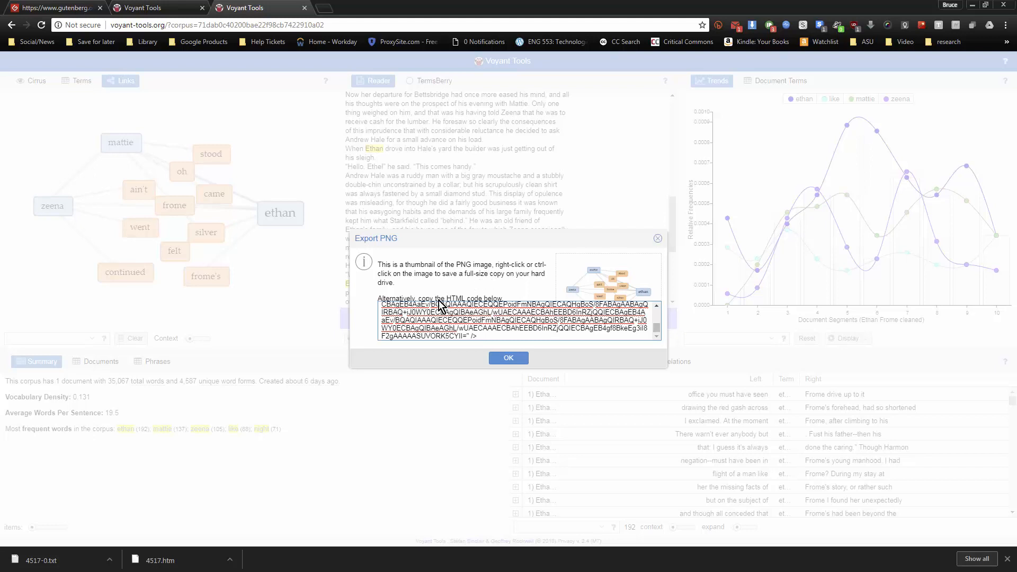
# Inspect the exported PNG's HTML code, and view the full-size image in a separate browser tab before closing it
pyautogui.moveTo(488, 335); pyautogui.dragTo(372, 303)
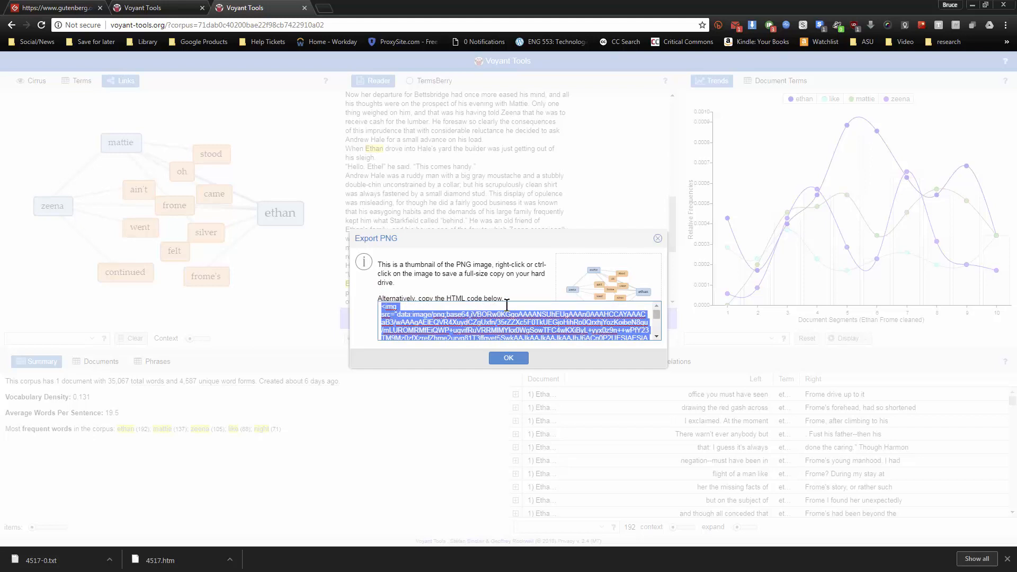
pyautogui.click(509, 273)
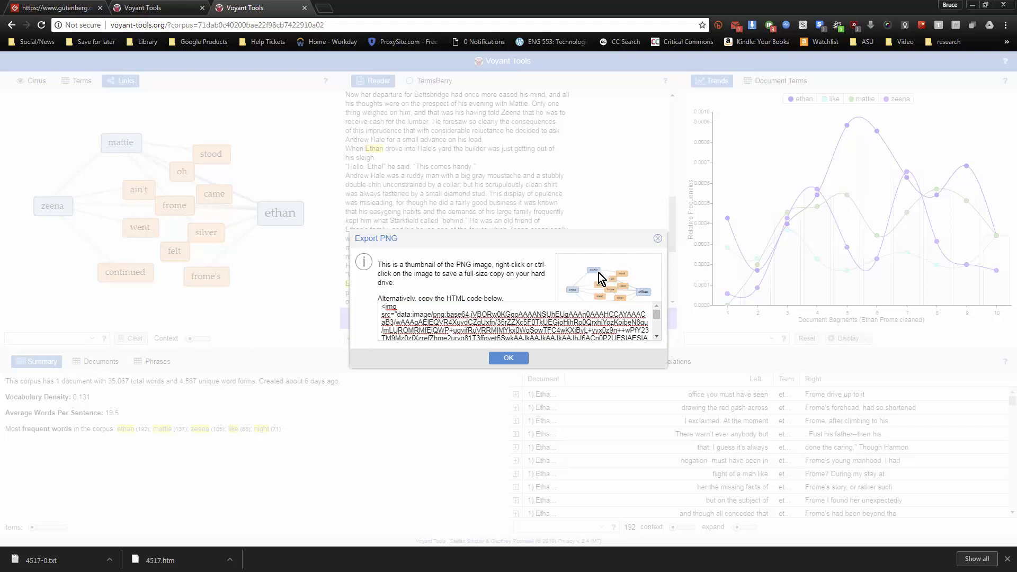
pyautogui.rightClick(587, 272)
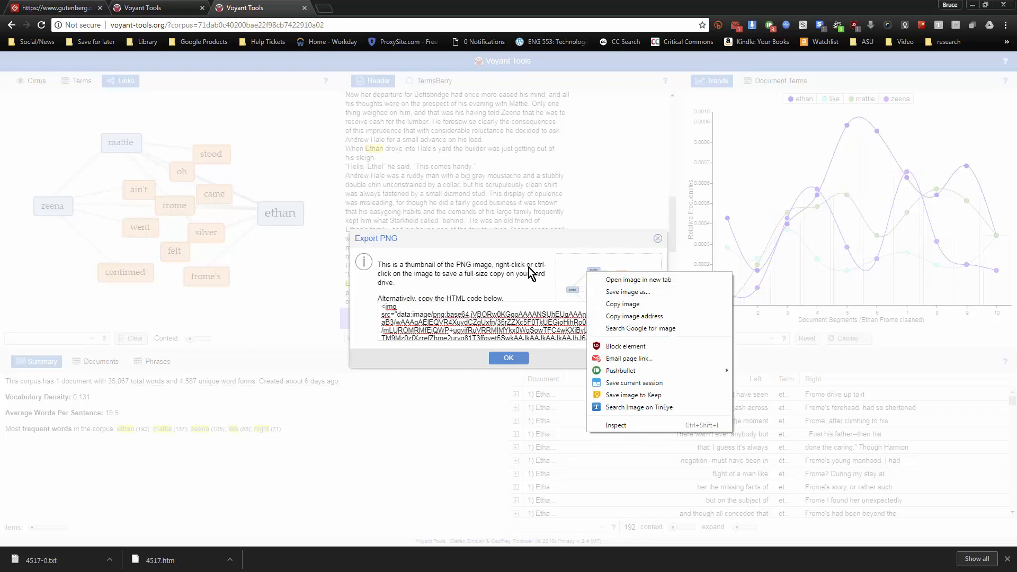
pyautogui.click(552, 268)
pyautogui.rightClick(588, 276)
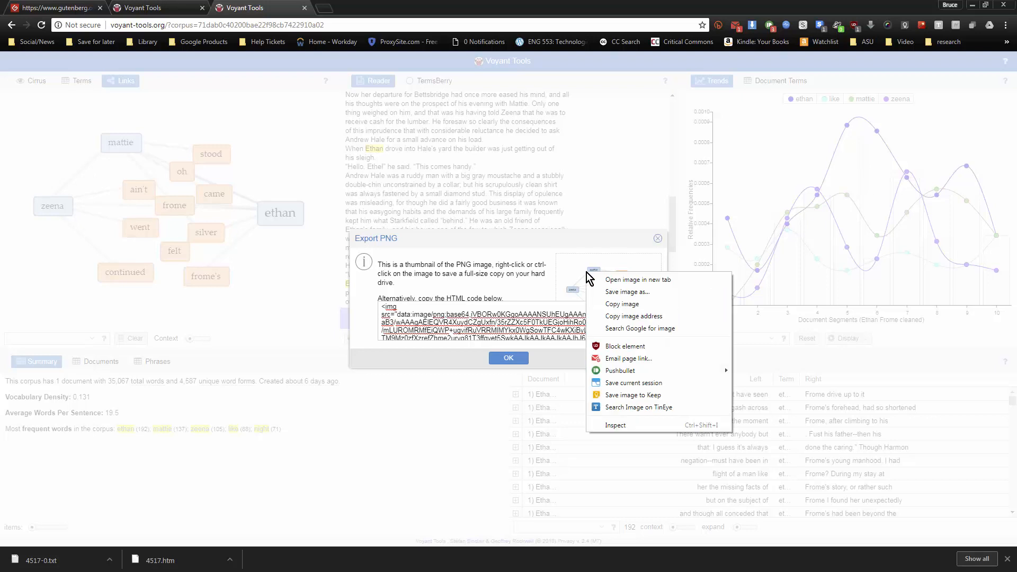
pyautogui.click(627, 284)
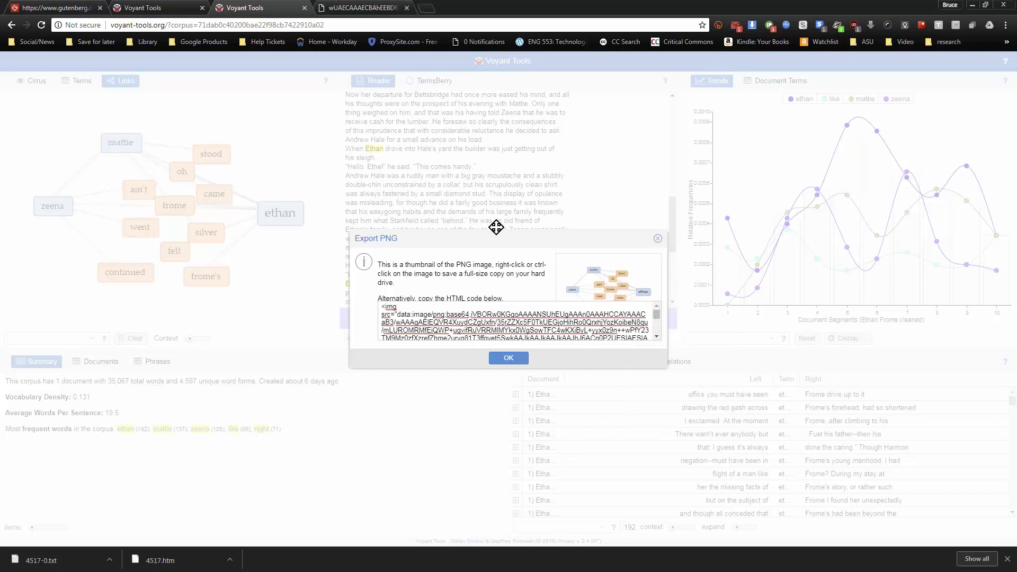
pyautogui.click(369, 6)
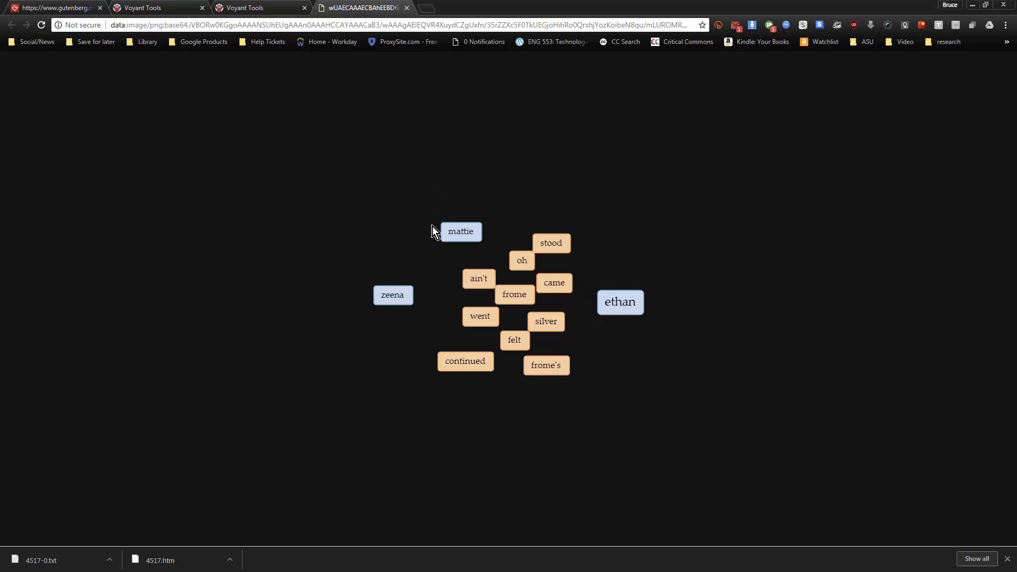
pyautogui.click(407, 8)
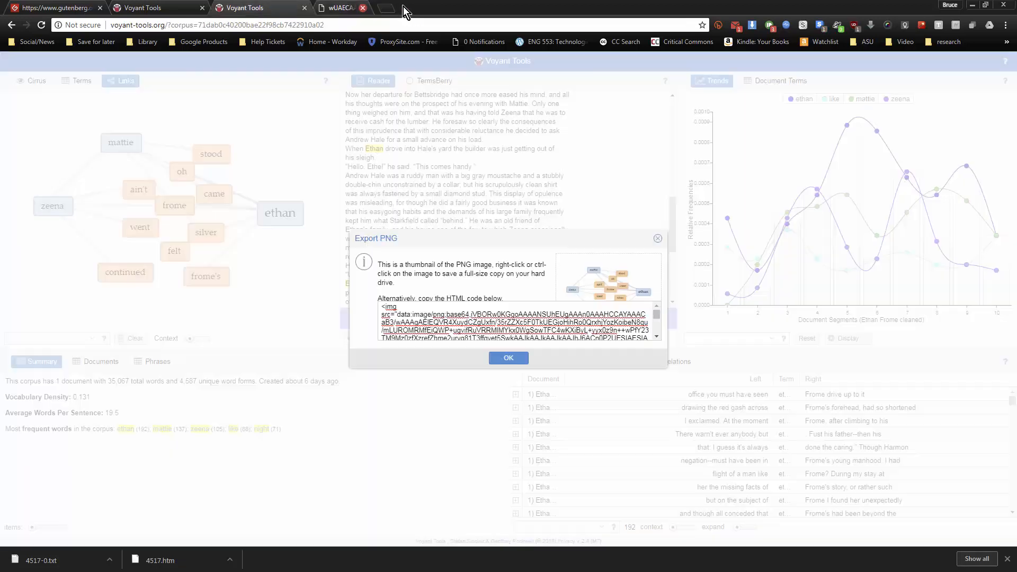
# Save the exported Links image as download.png and close the PNG export dialog
pyautogui.rightClick(586, 269)
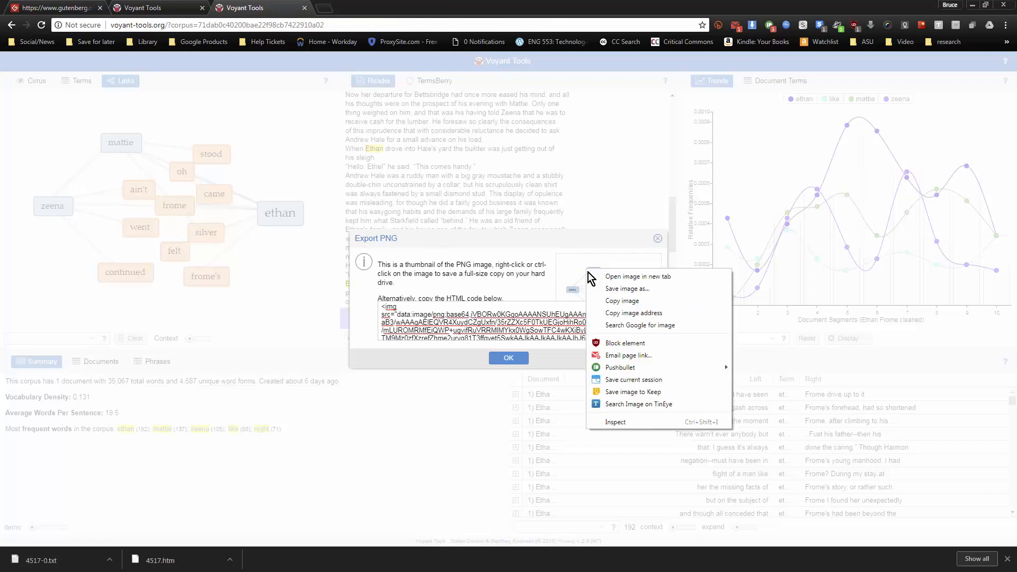
pyautogui.click(618, 290)
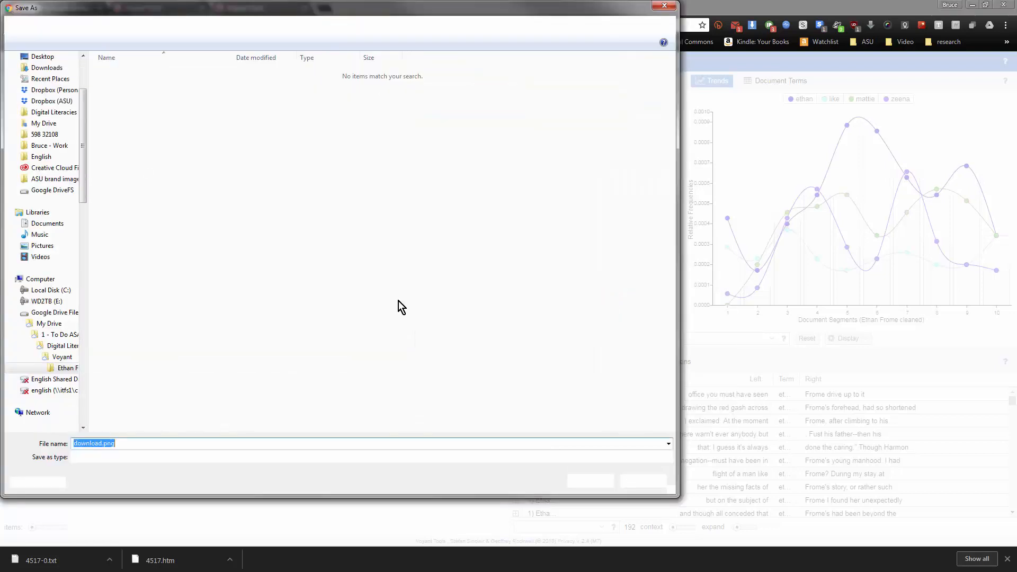
pyautogui.click(587, 481)
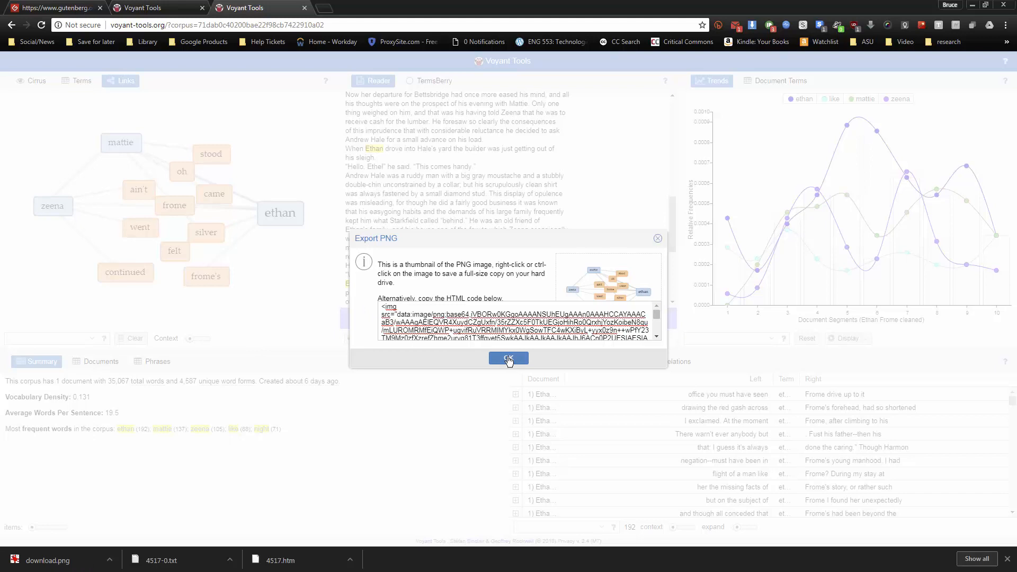
pyautogui.click(508, 359)
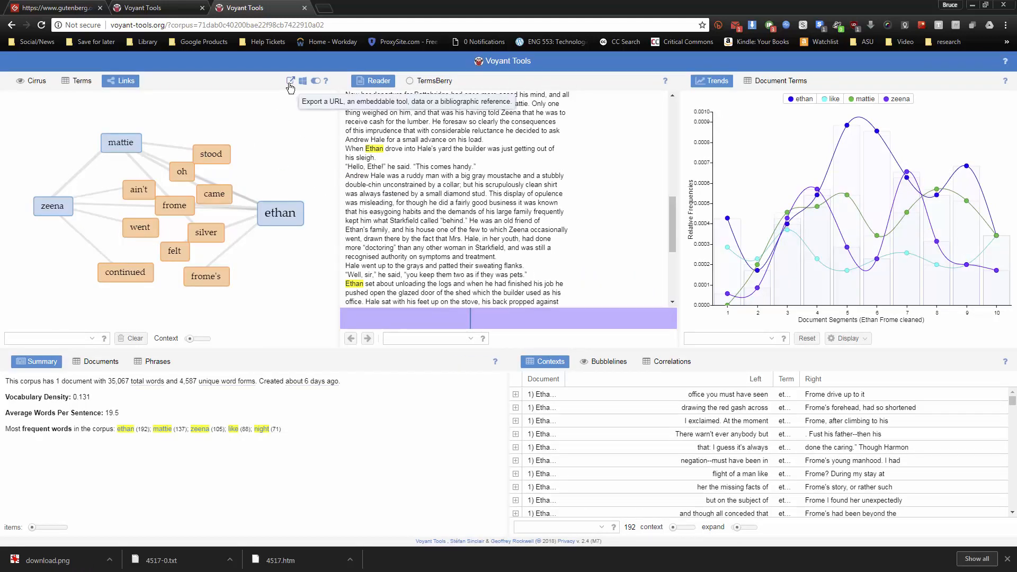
# Export the Links view as a URL for its tools and data, and select the exported view's web address
pyautogui.click(290, 82)
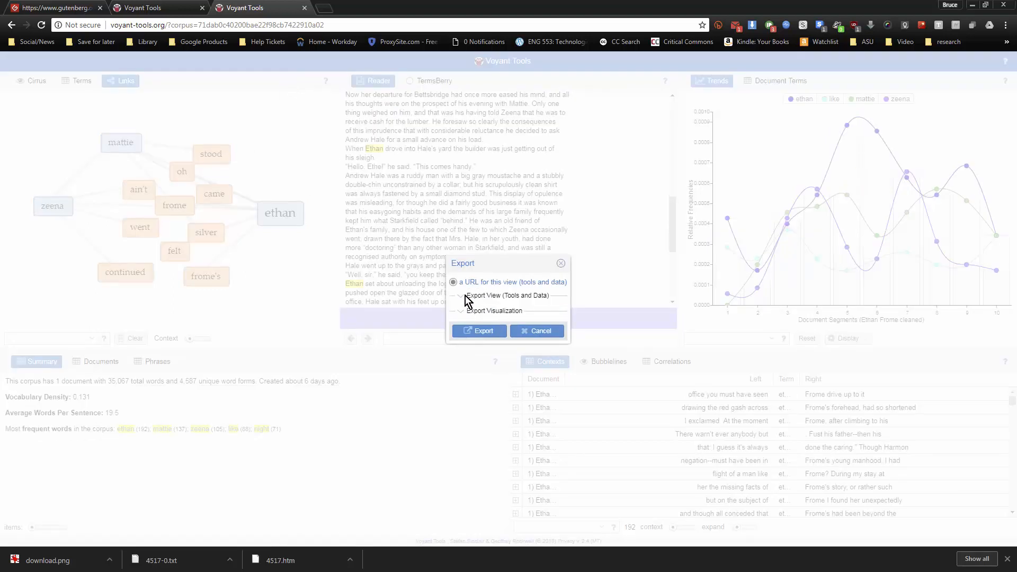
pyautogui.click(476, 332)
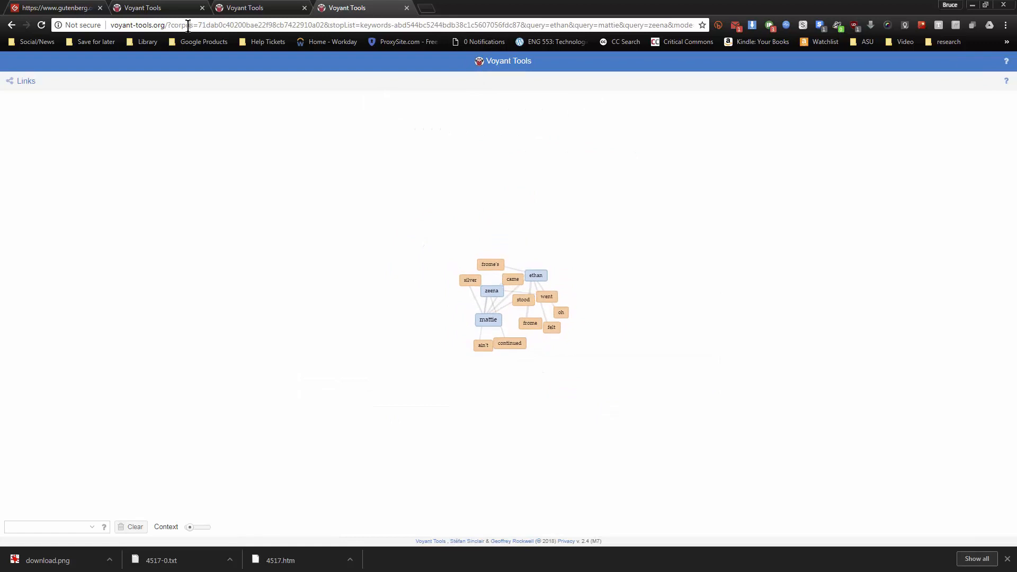
pyautogui.click(254, 24)
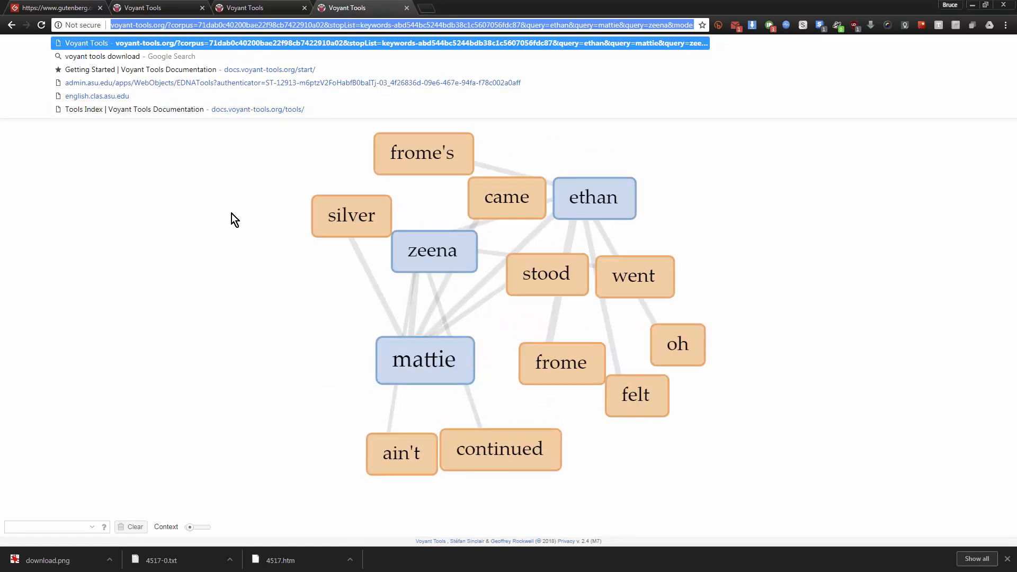
# Spread the zeena, mattie and ethan nodes apart in the exported Links graph, and close that browser tab
pyautogui.moveTo(415, 261); pyautogui.dragTo(216, 332)
pyautogui.moveTo(421, 332); pyautogui.dragTo(674, 201)
pyautogui.moveTo(529, 337); pyautogui.dragTo(782, 342)
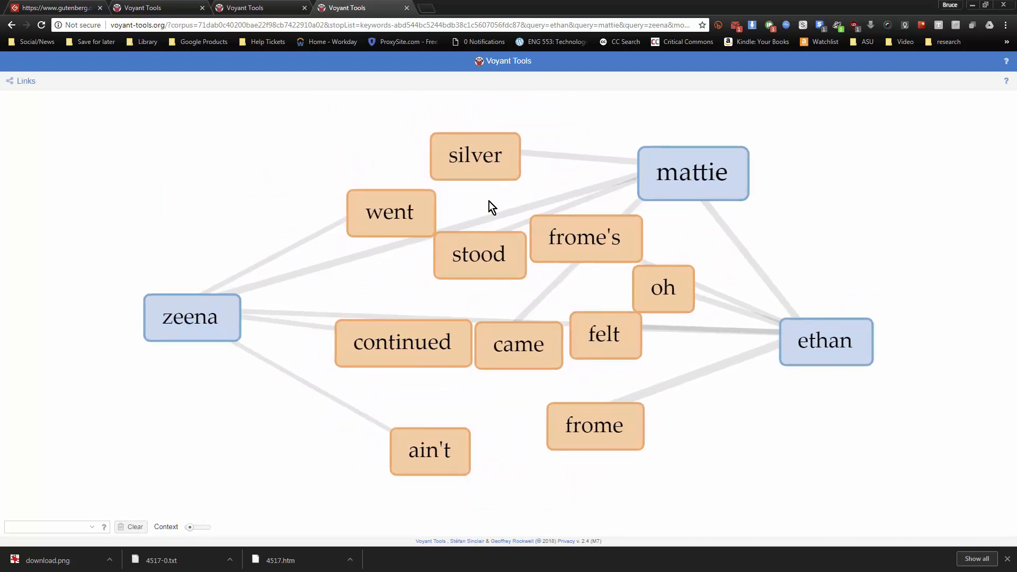
pyautogui.click(407, 7)
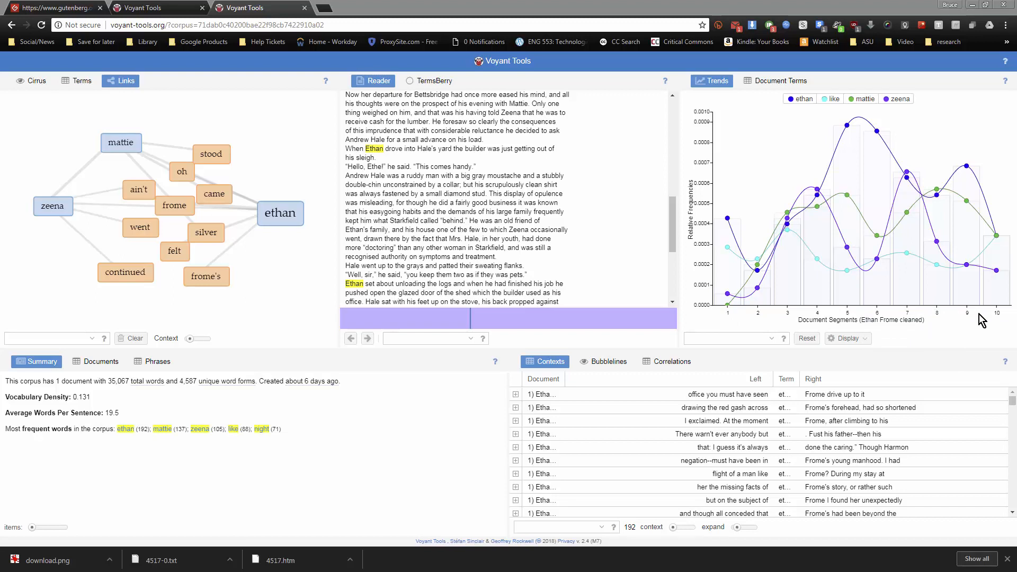
# Switch to the Austen corpus and examine the Bubblelines of its frequent terms across the novels
pyautogui.click(165, 11)
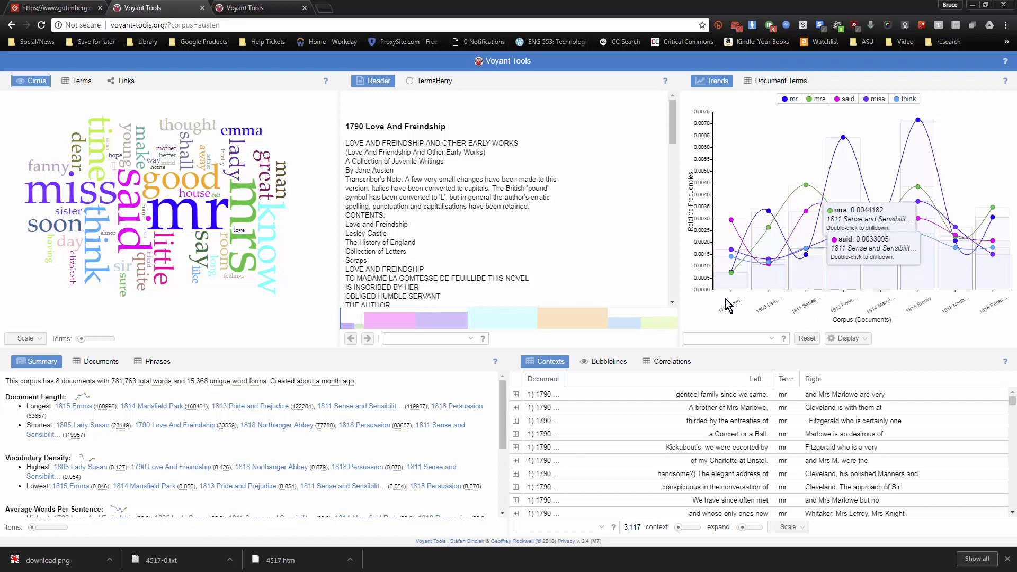
pyautogui.click(613, 364)
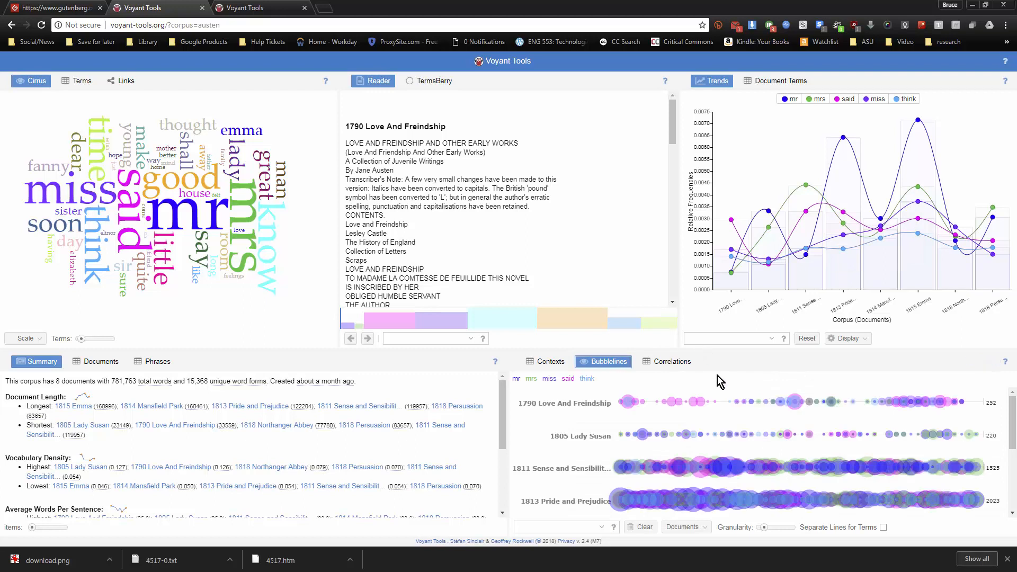
pyautogui.scroll(-2, 546, 431)
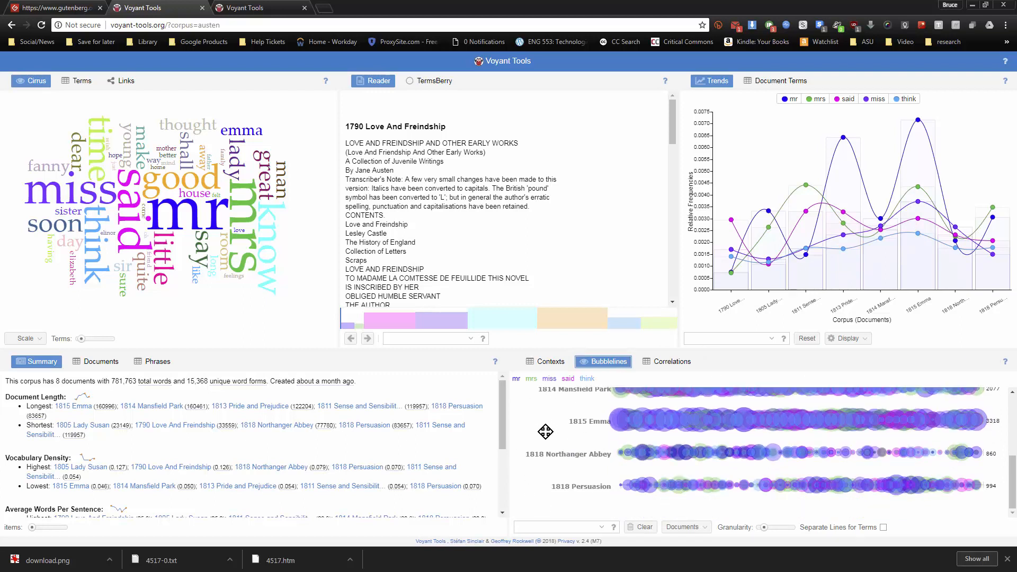
pyautogui.scroll(3, 546, 431)
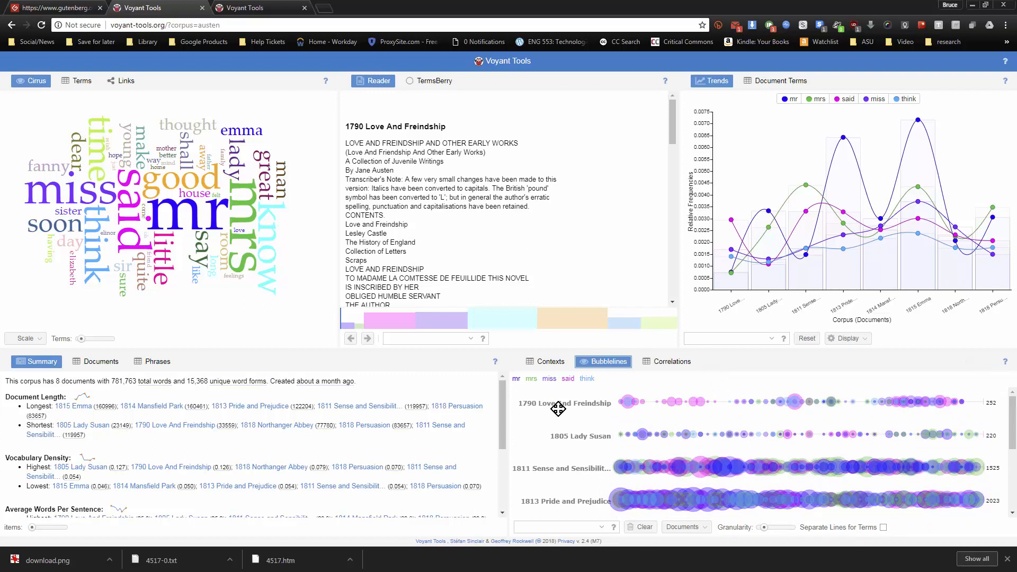
pyautogui.scroll(-1, 561, 413)
pyautogui.scroll(-3, 561, 413)
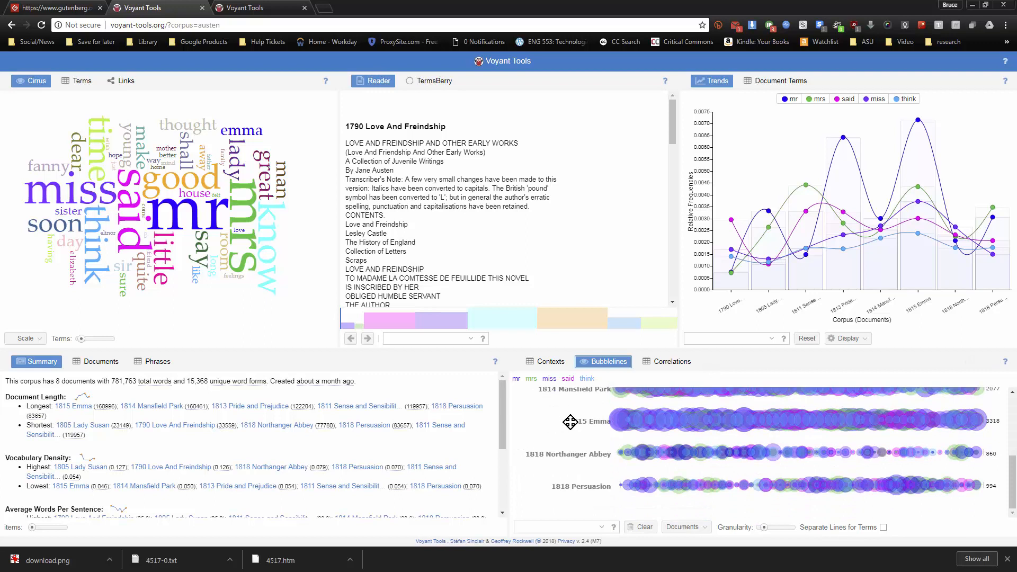
pyautogui.scroll(3, 569, 422)
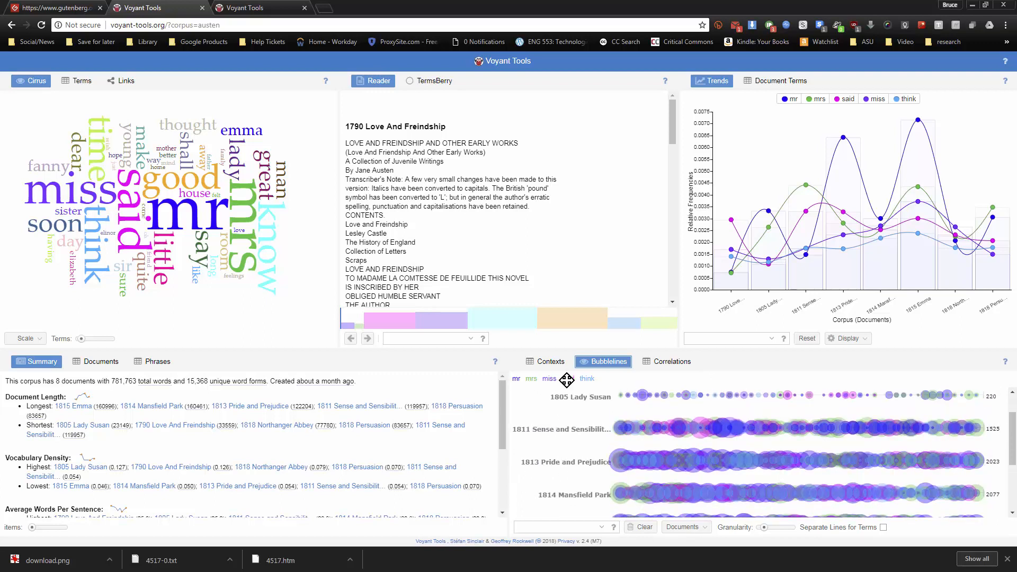